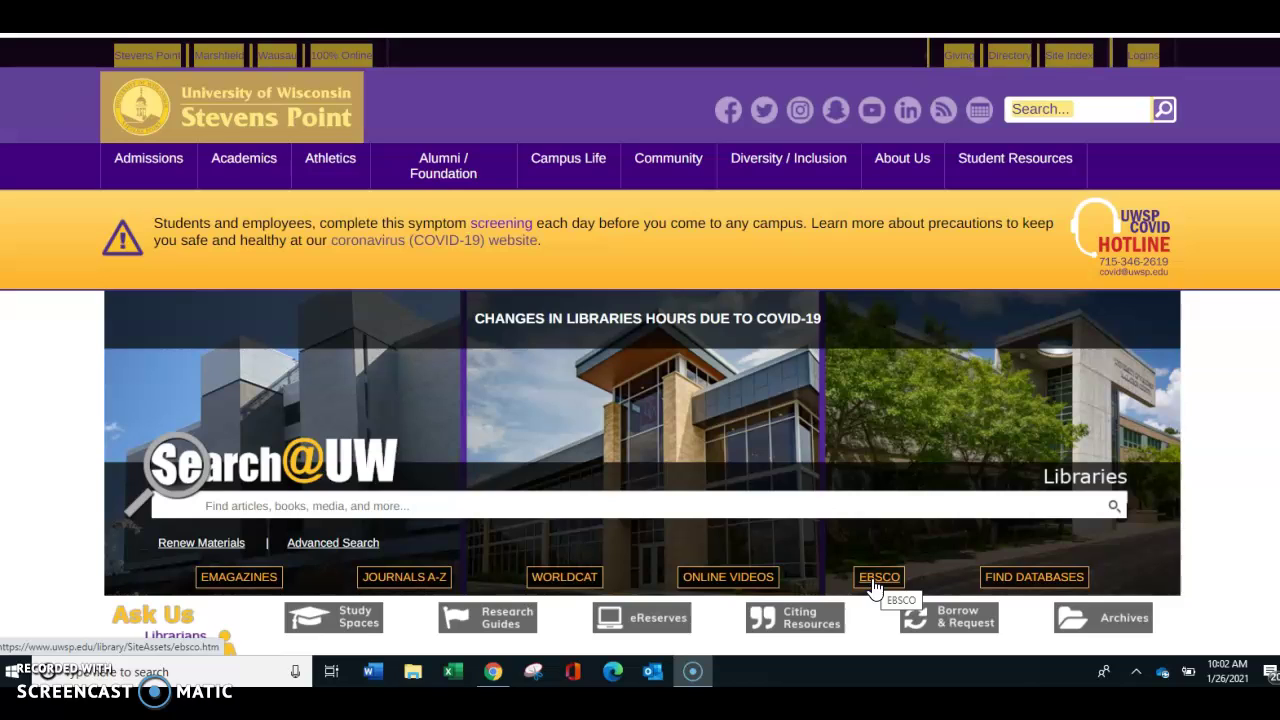
Open EBSCO from the library homepage and deselect Academic Search Ultimate in the list of databases to search.
click(876, 580)
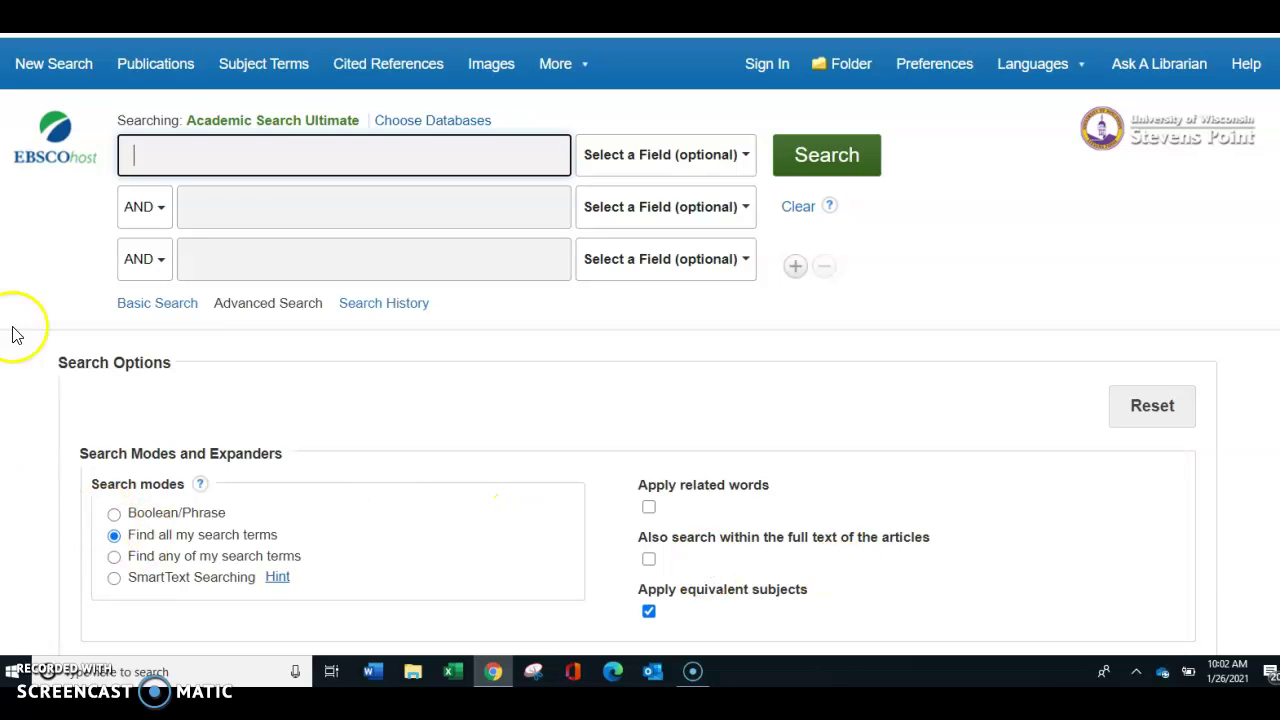
click(409, 124)
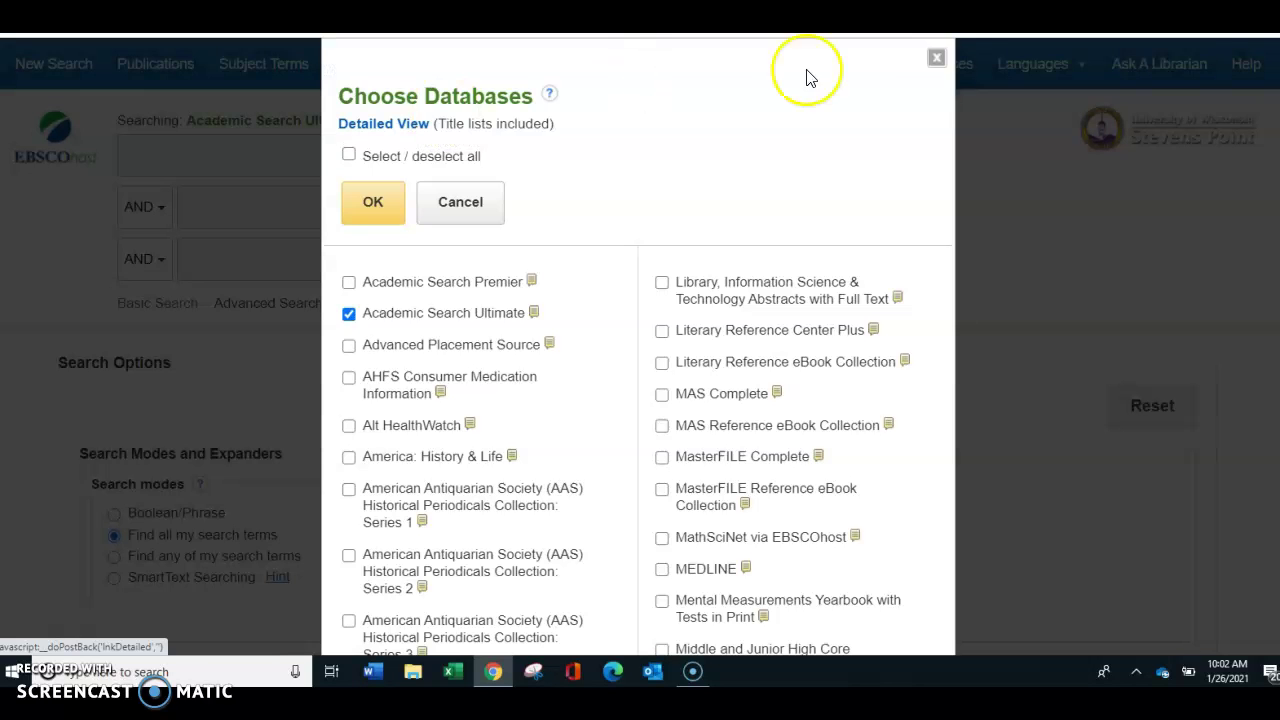
scroll(640, 400, down, 3)
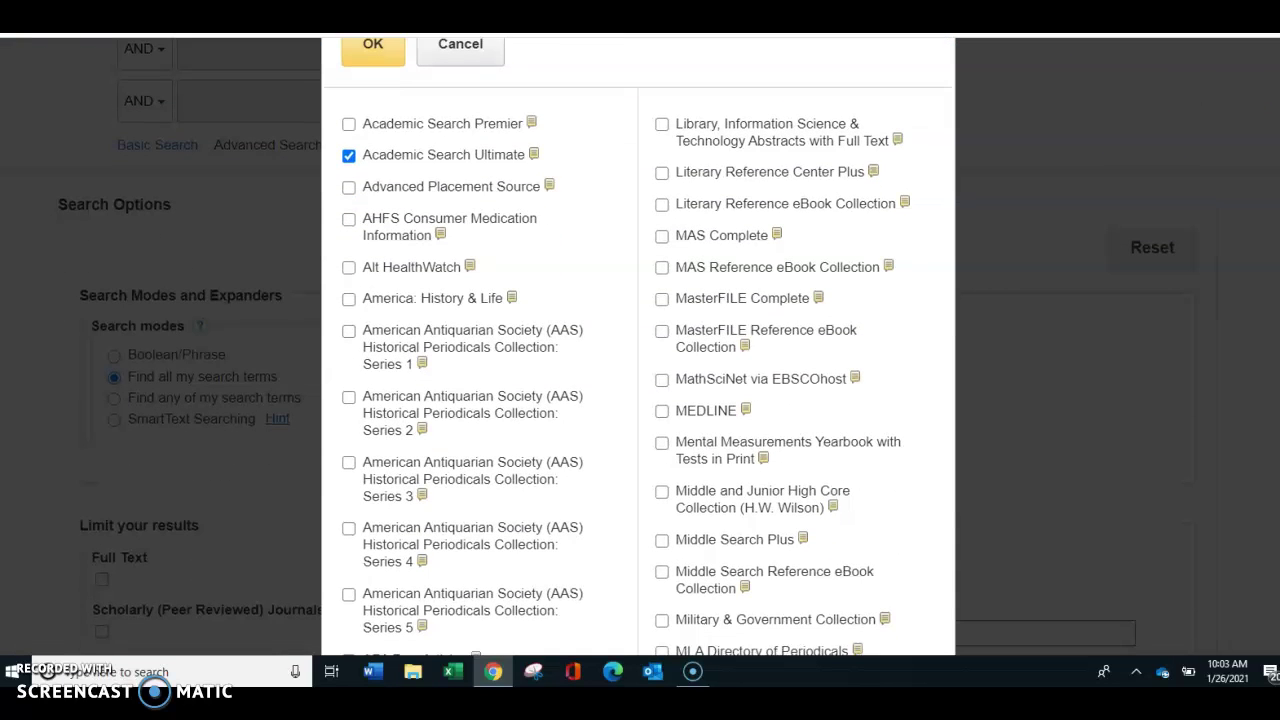
click(349, 156)
Select Education Research Complete, Professional Development Collection and ERIC as the databases to search, and confirm the selection.
scroll(640, 346, down, 5)
scroll(836, 503, down, 3)
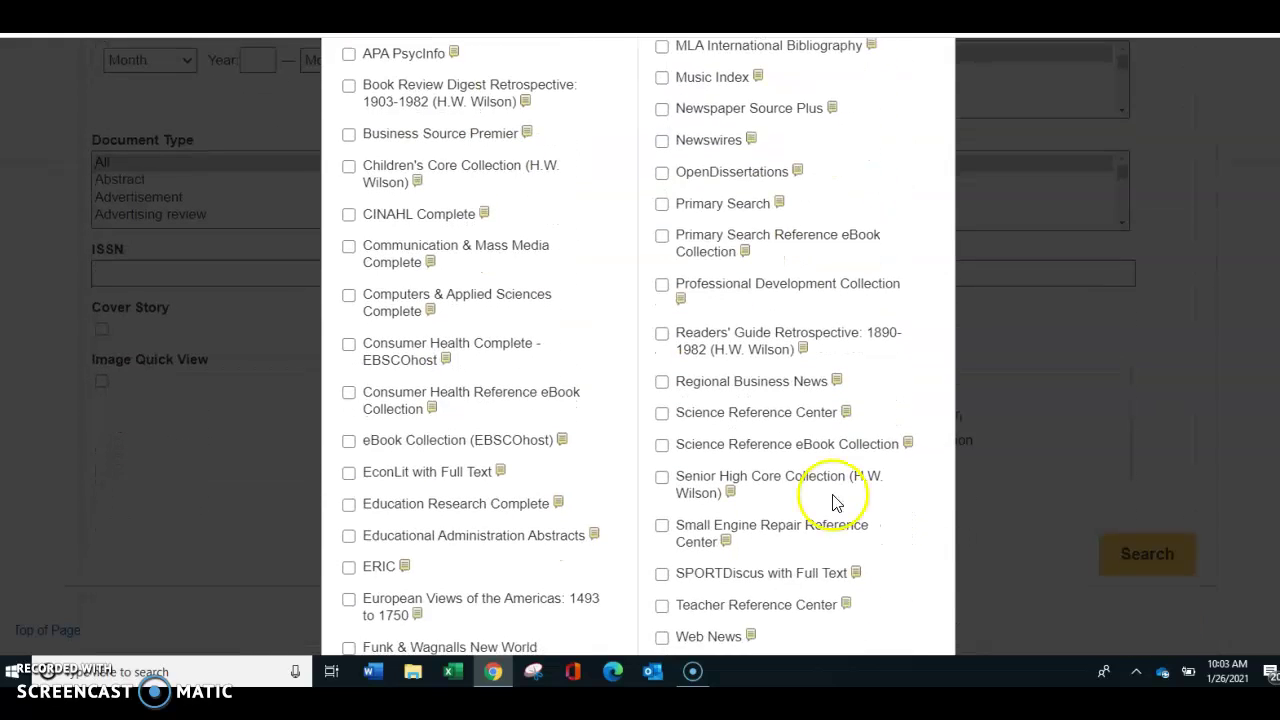
click(349, 504)
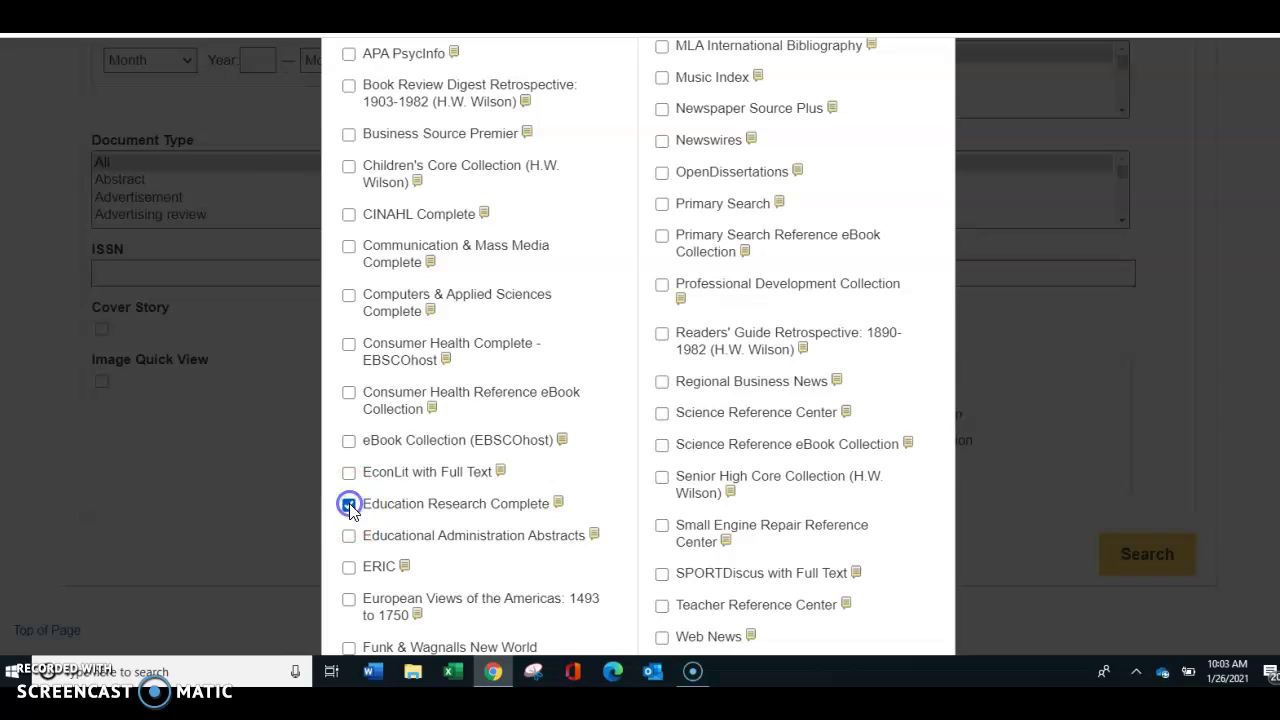
click(662, 289)
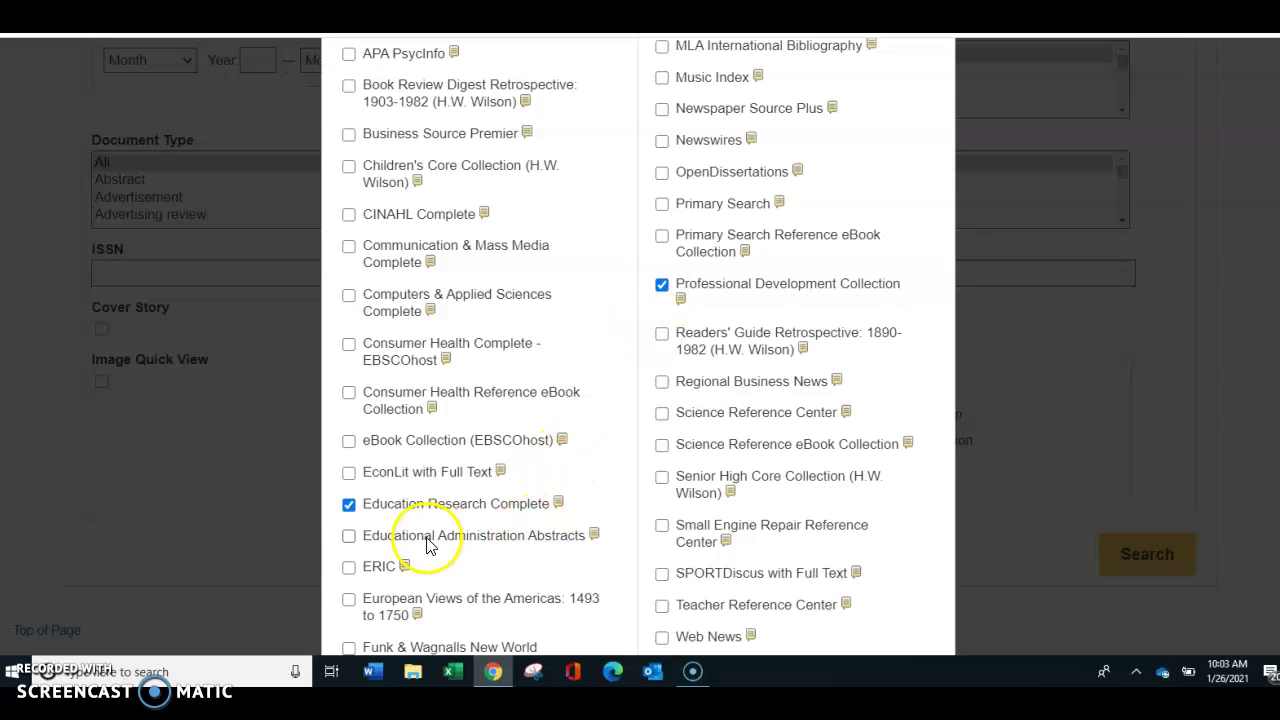
click(349, 569)
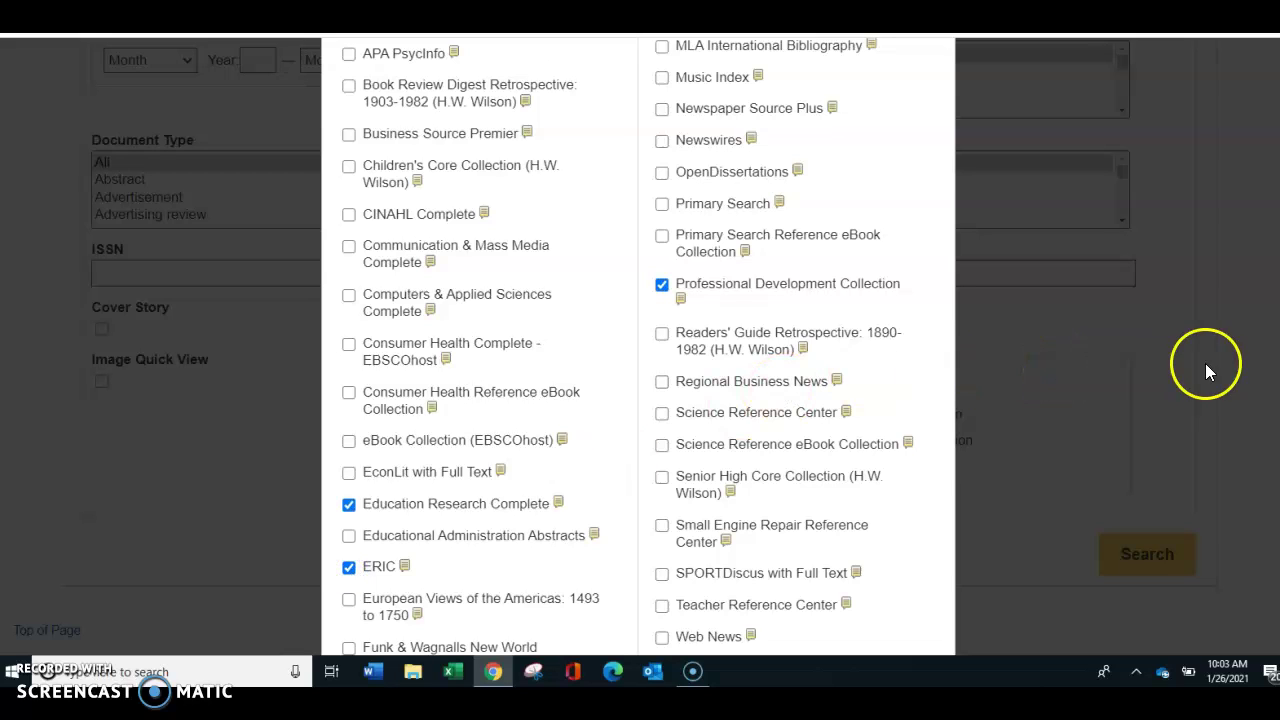
scroll(638, 346, up, 8)
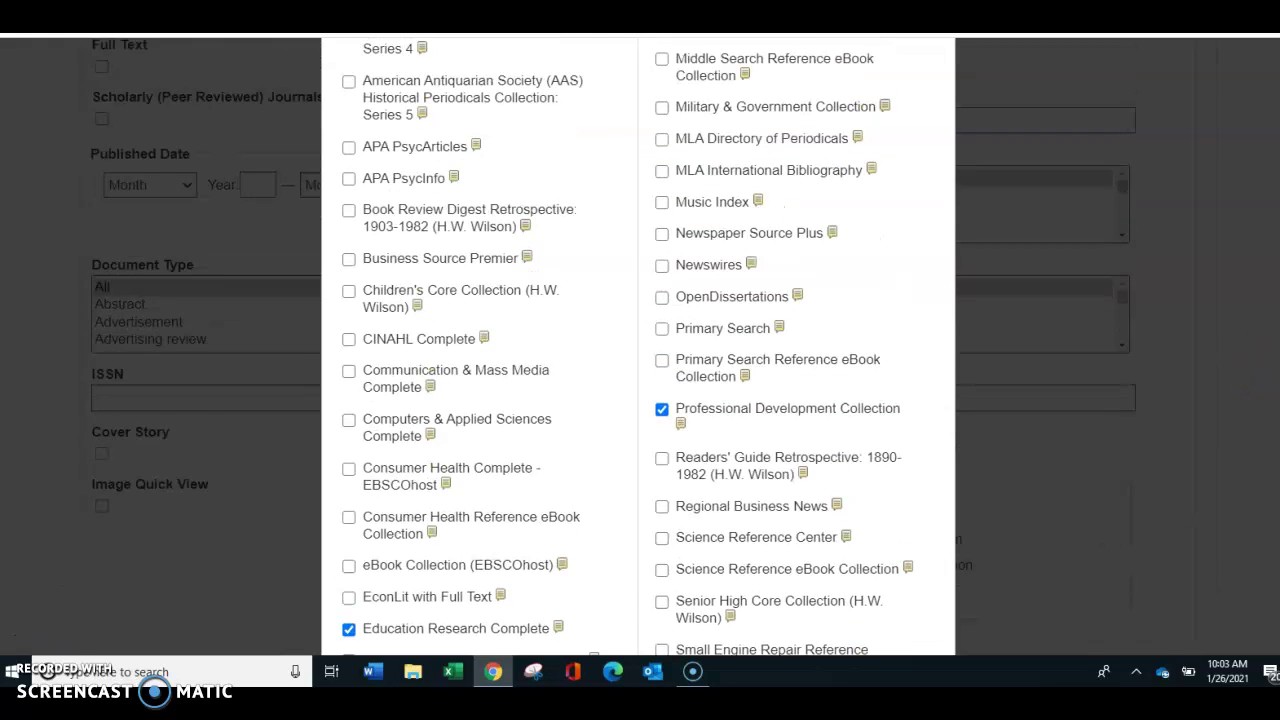
scroll(638, 346, up, 2)
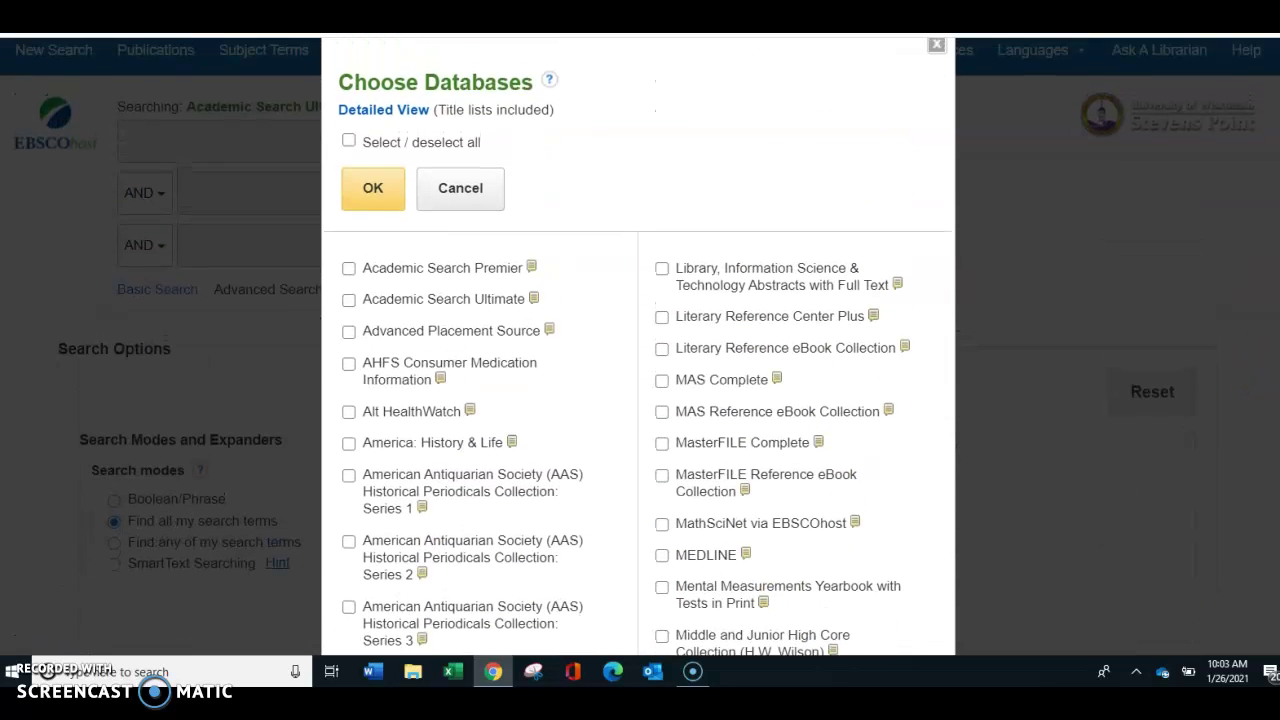
click(377, 206)
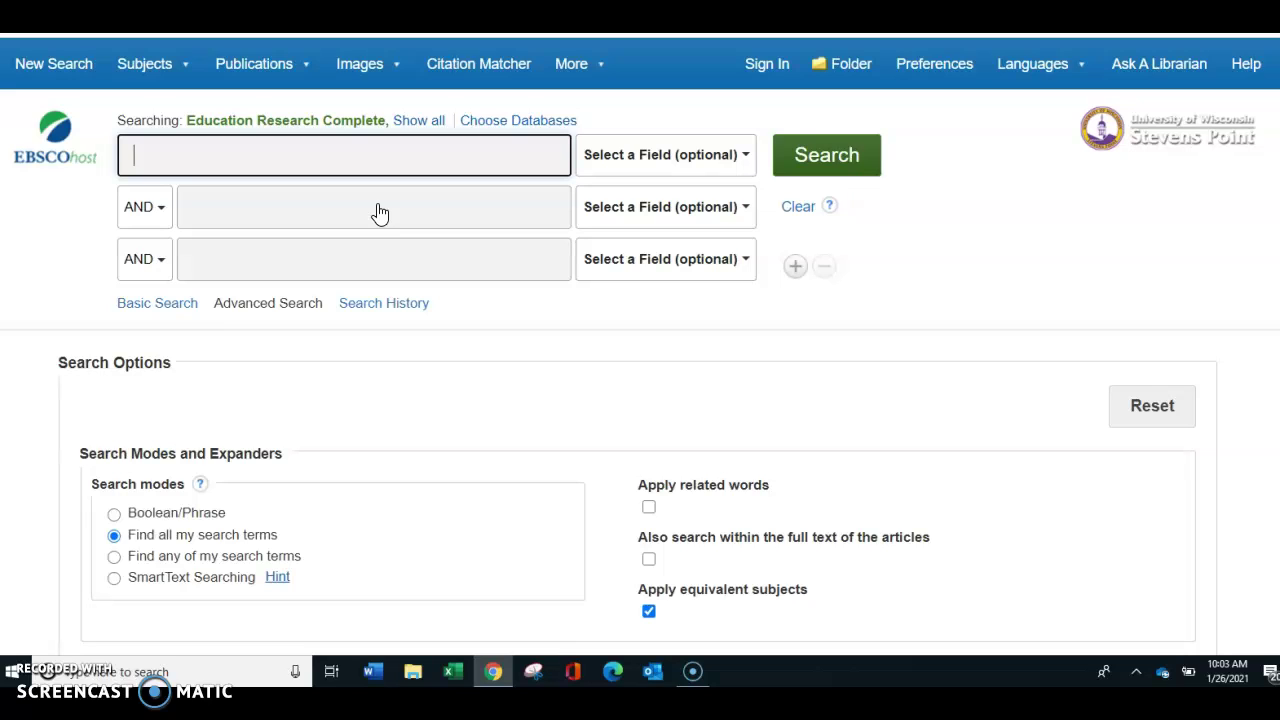
Enter "physical activities" as the first search term.
text(phy)
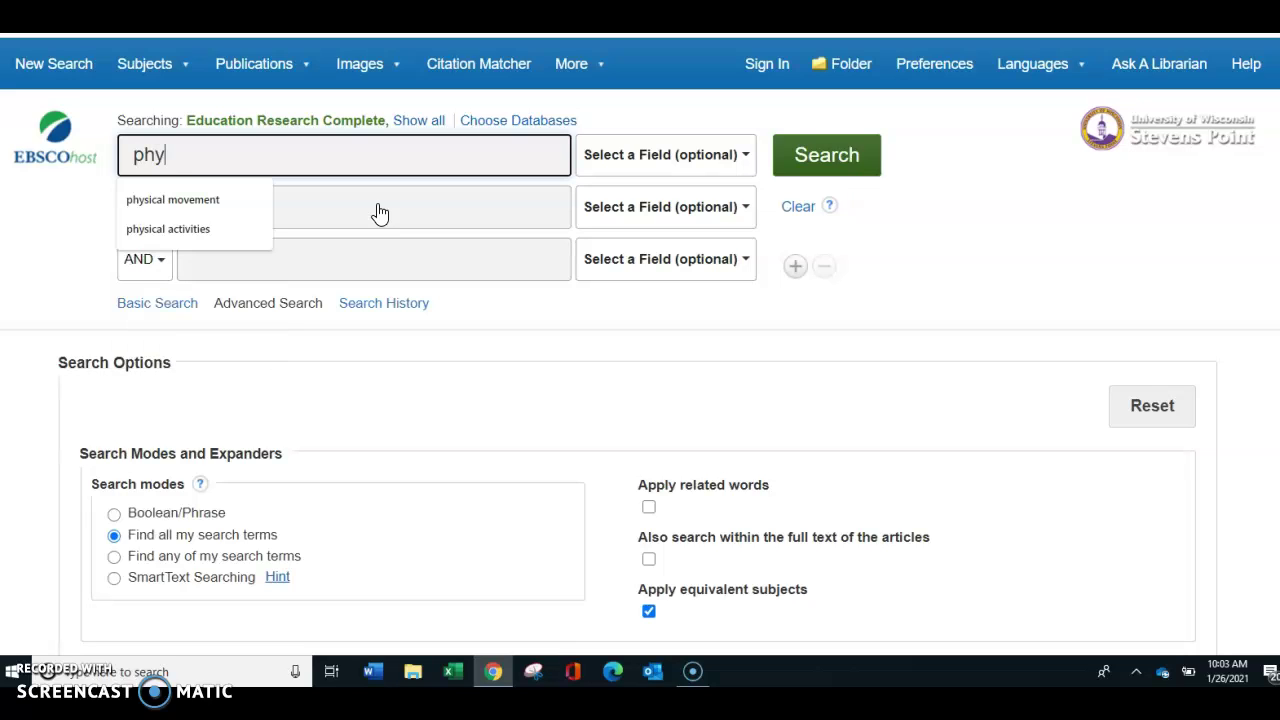
text(sical movement)
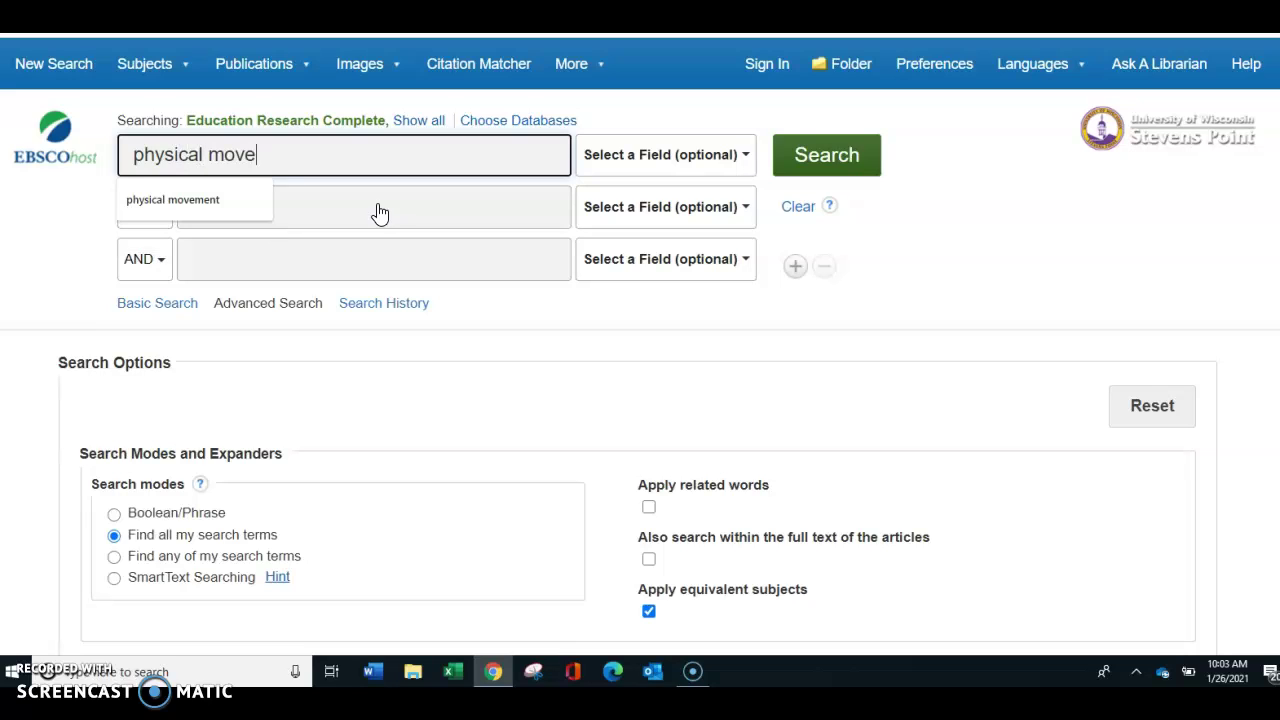
key(BackSpace)
key(BackSpace)
key(BackSpace)
key(BackSpace)
key(BackSpace)
key(BackSpace)
key(BackSpace)
key(BackSpace)
text(activities)
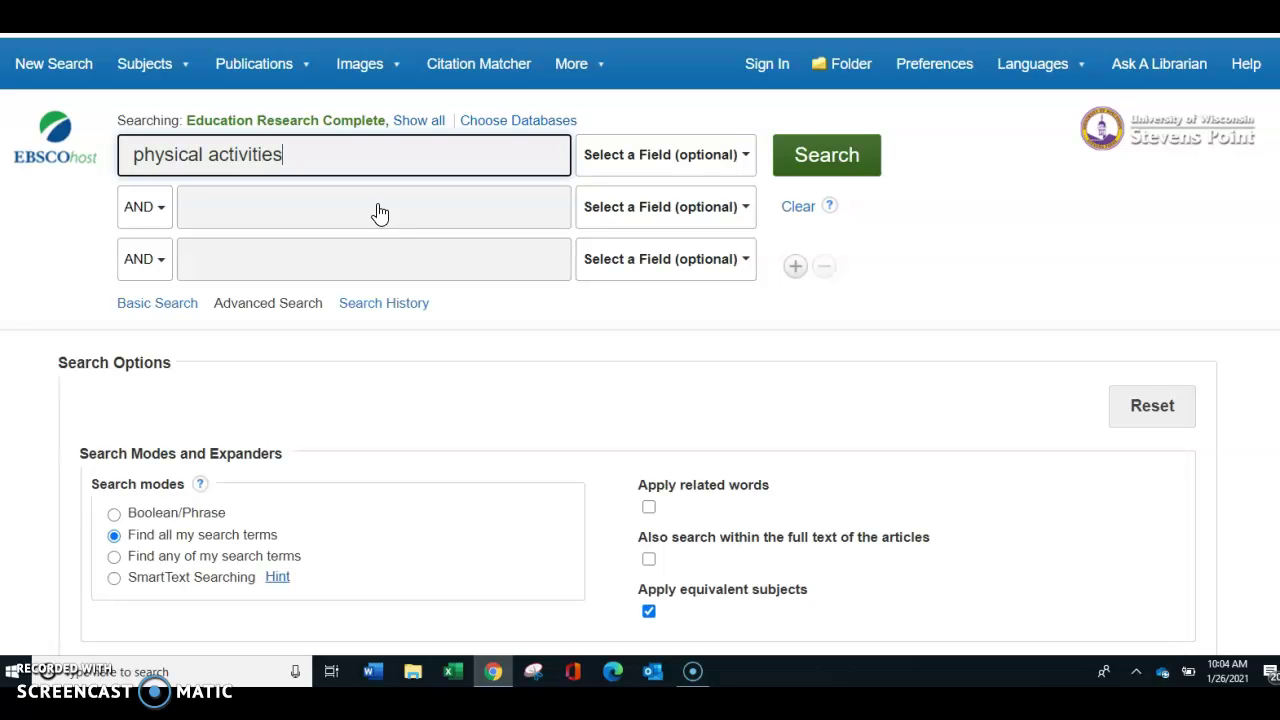
Add "reading instruction" as the second search term combined with AND, and run the search.
click(363, 213)
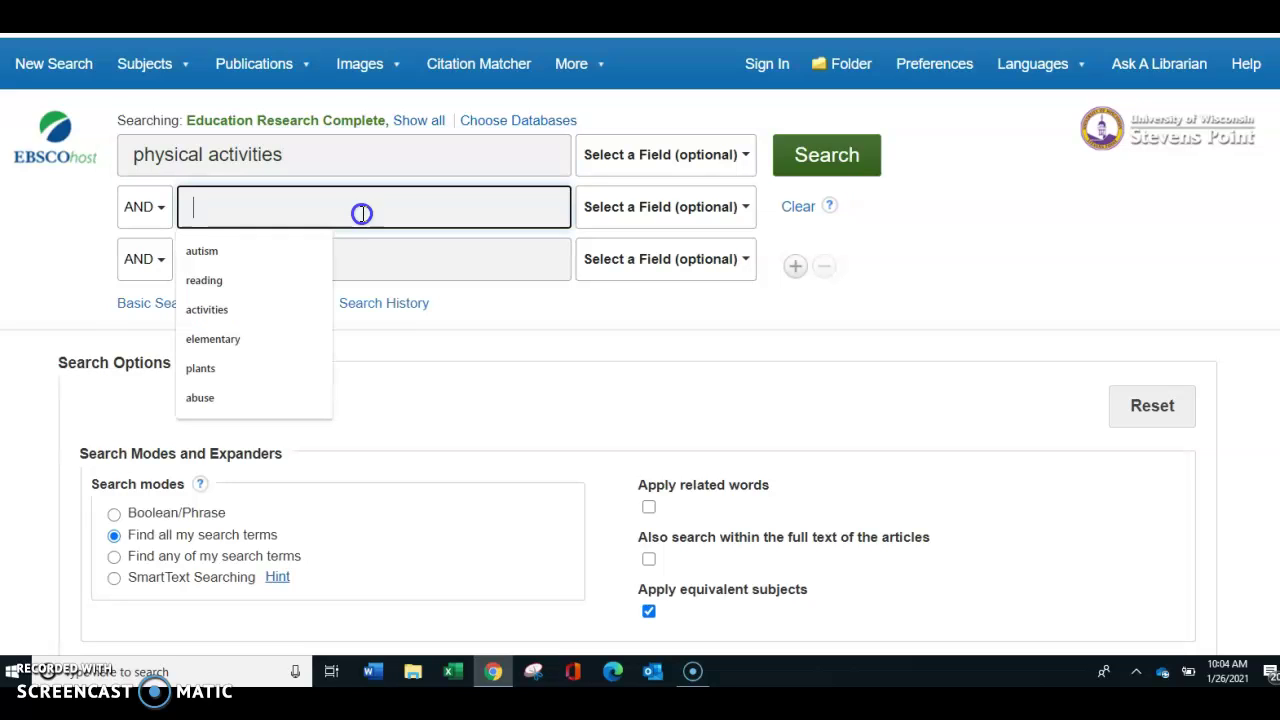
text(readin)
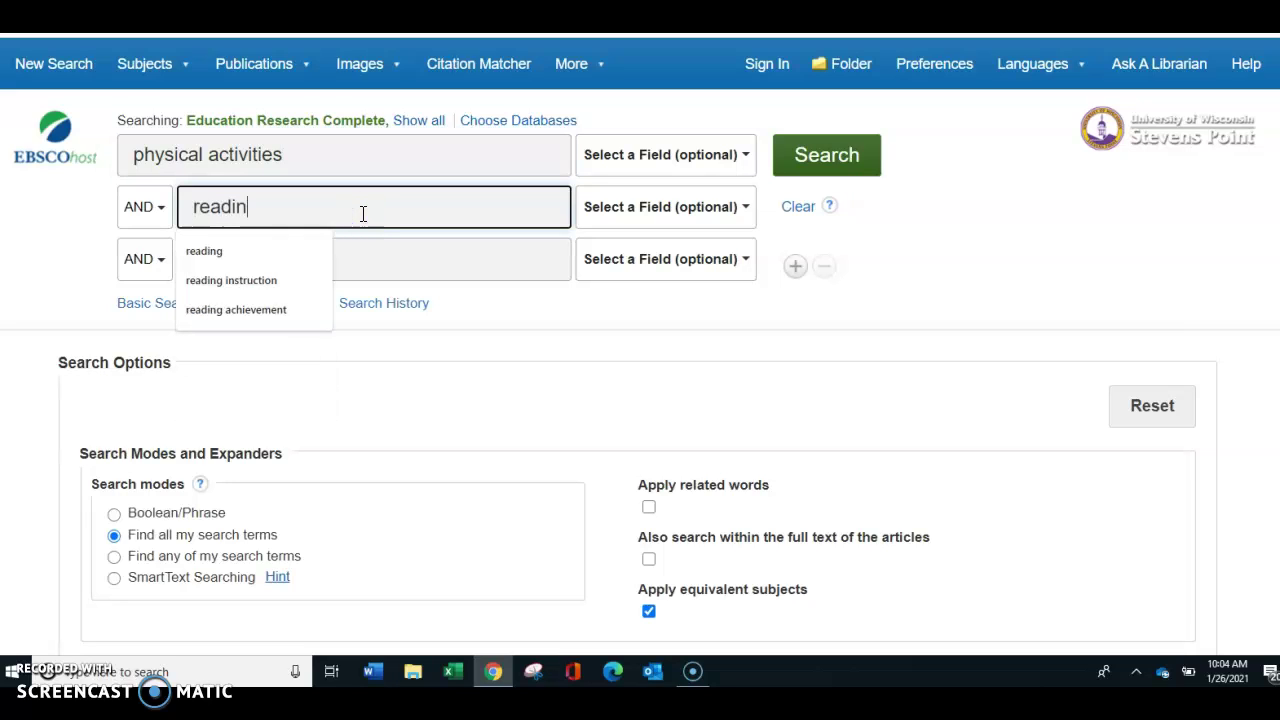
text(g instrc)
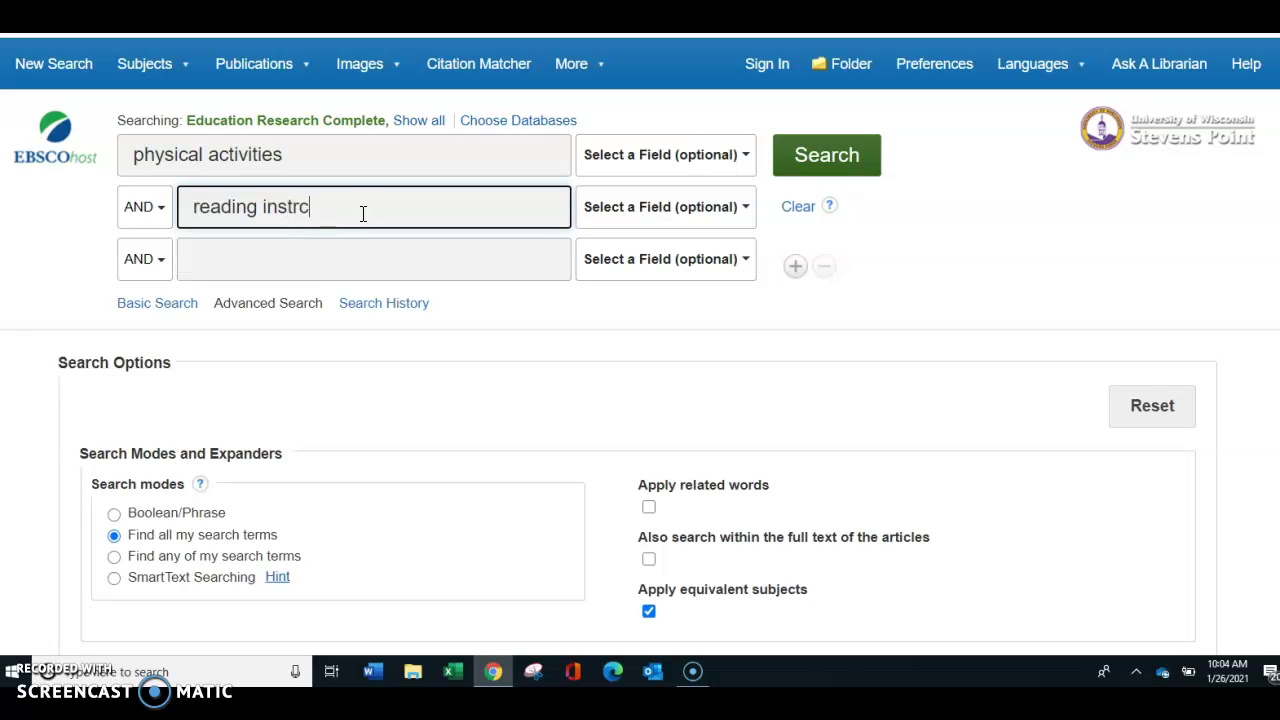
key(BackSpace)
text(uction)
scroll(875, 250, down, 2)
scroll(875, 250, up, 2)
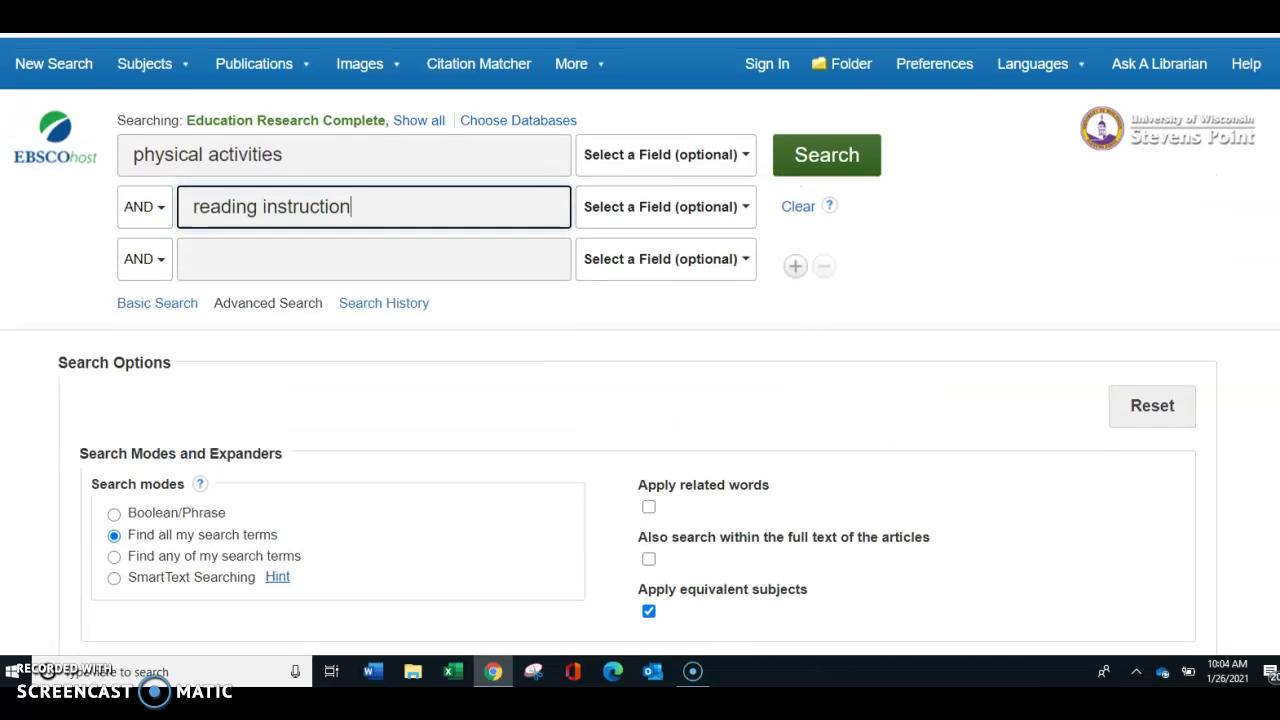
click(808, 172)
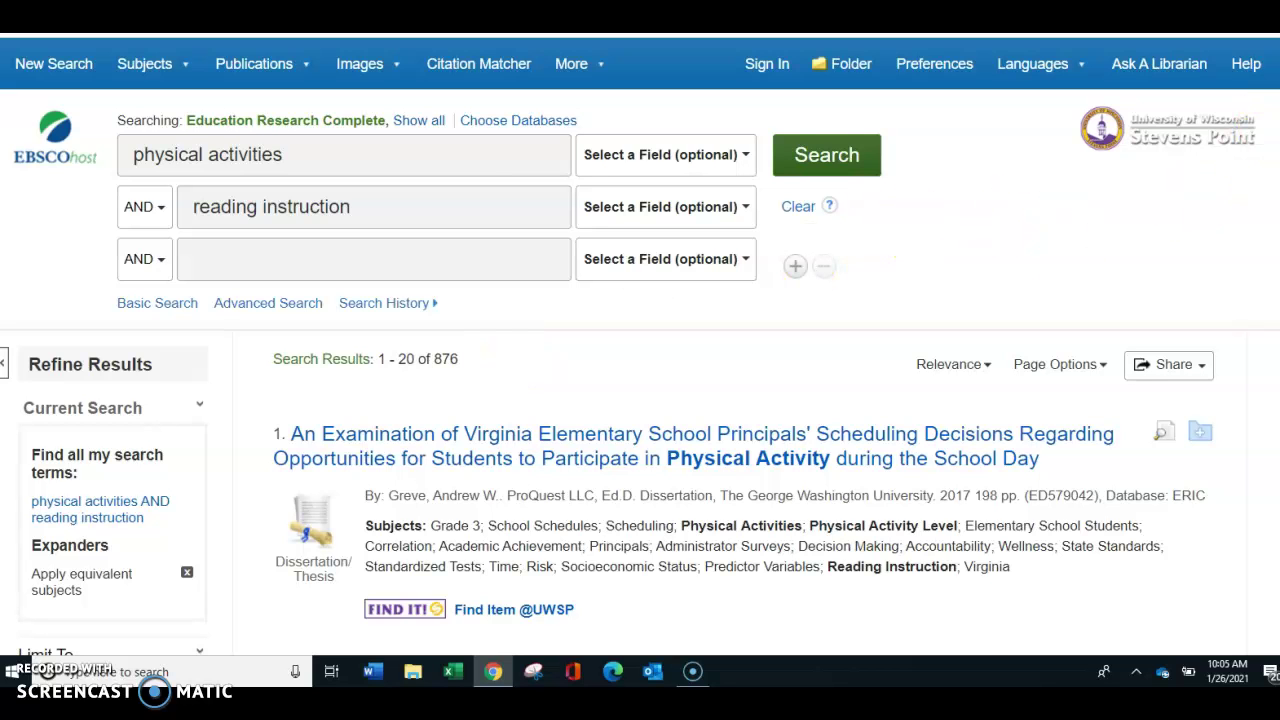
Limit the search results to Scholarly (Peer Reviewed) Journals.
scroll(640, 347, down, 1)
scroll(640, 344, down, 2)
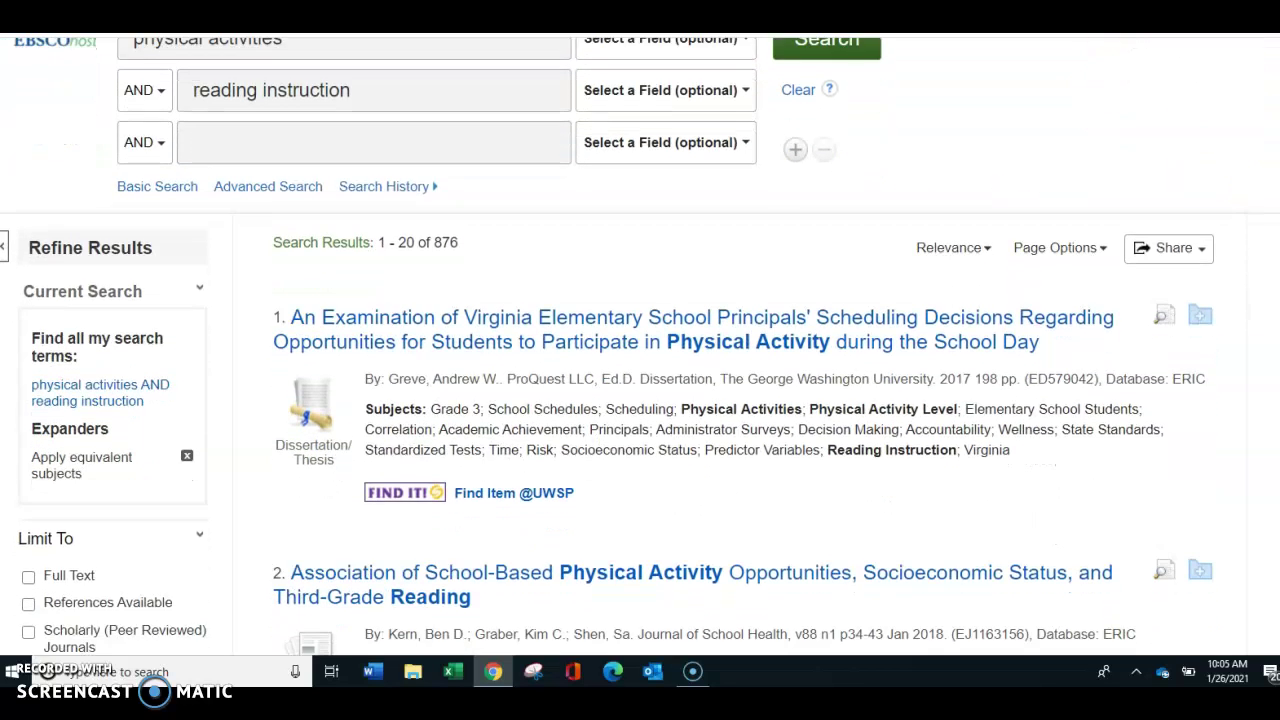
scroll(640, 340, down, 3)
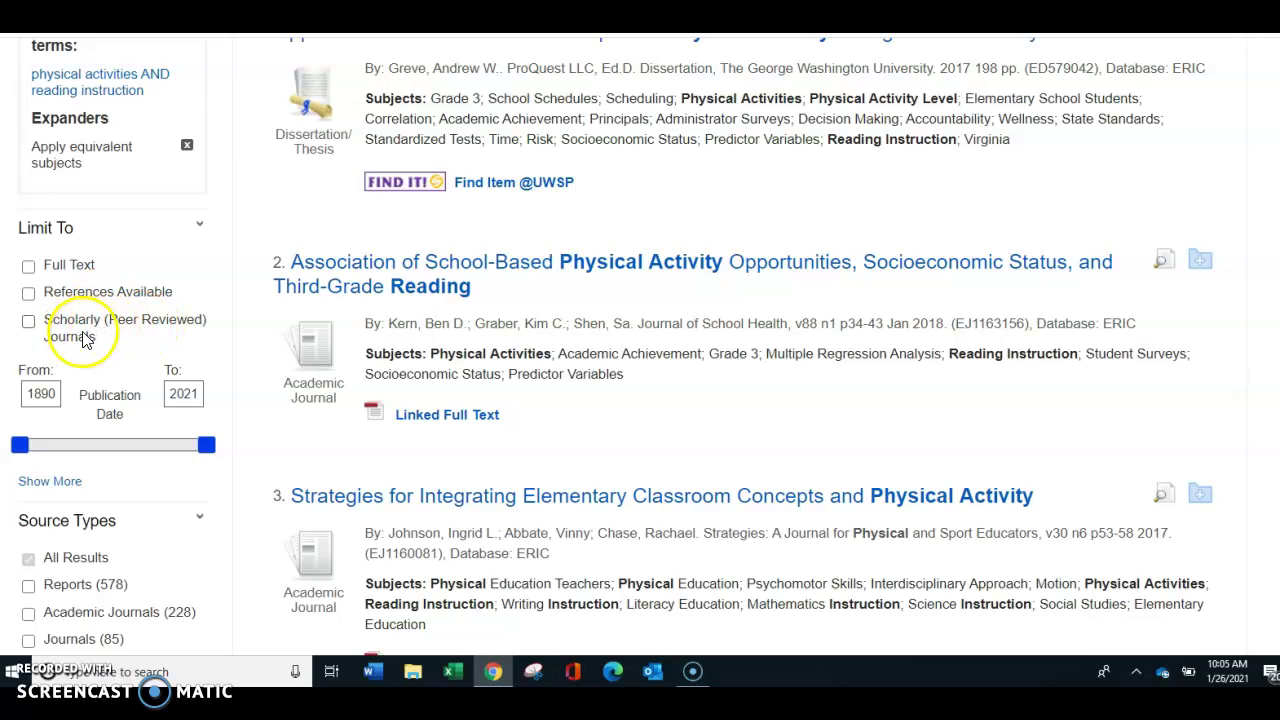
click(29, 322)
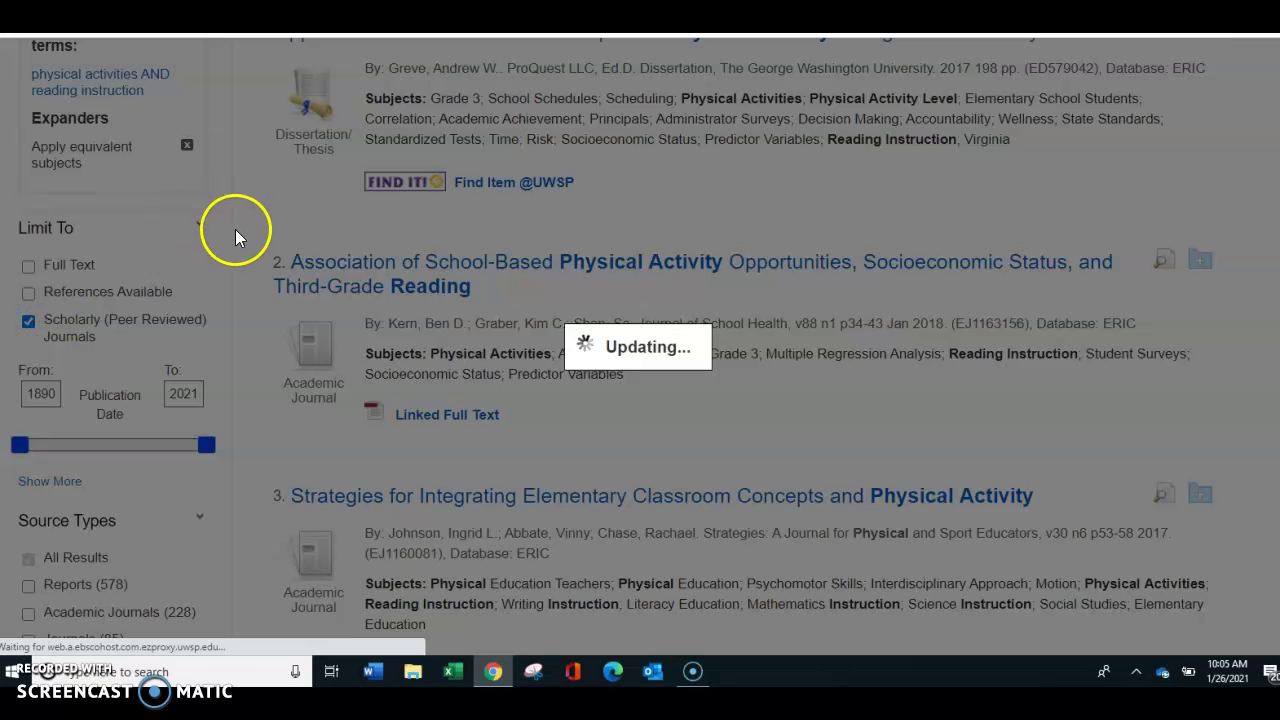
Narrow the publication date range of the results to 2000 through 2021.
scroll(820, 194, down, 4)
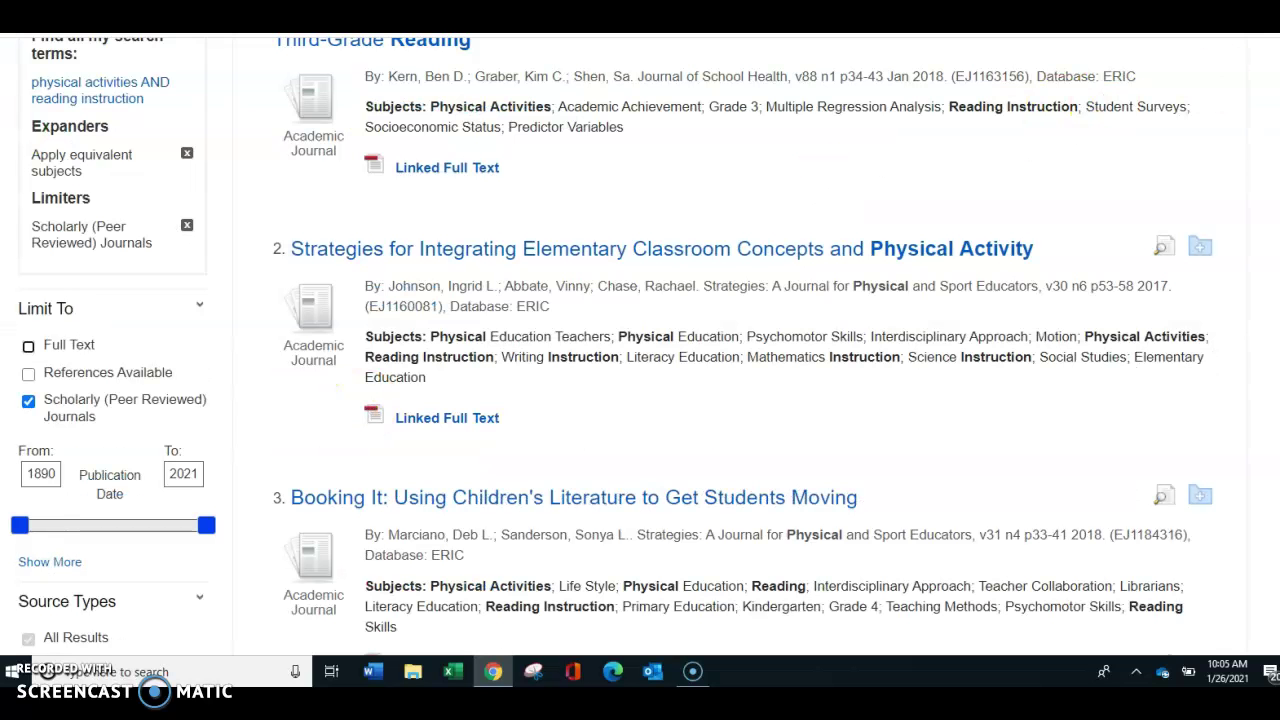
scroll(1096, 168, down, 2)
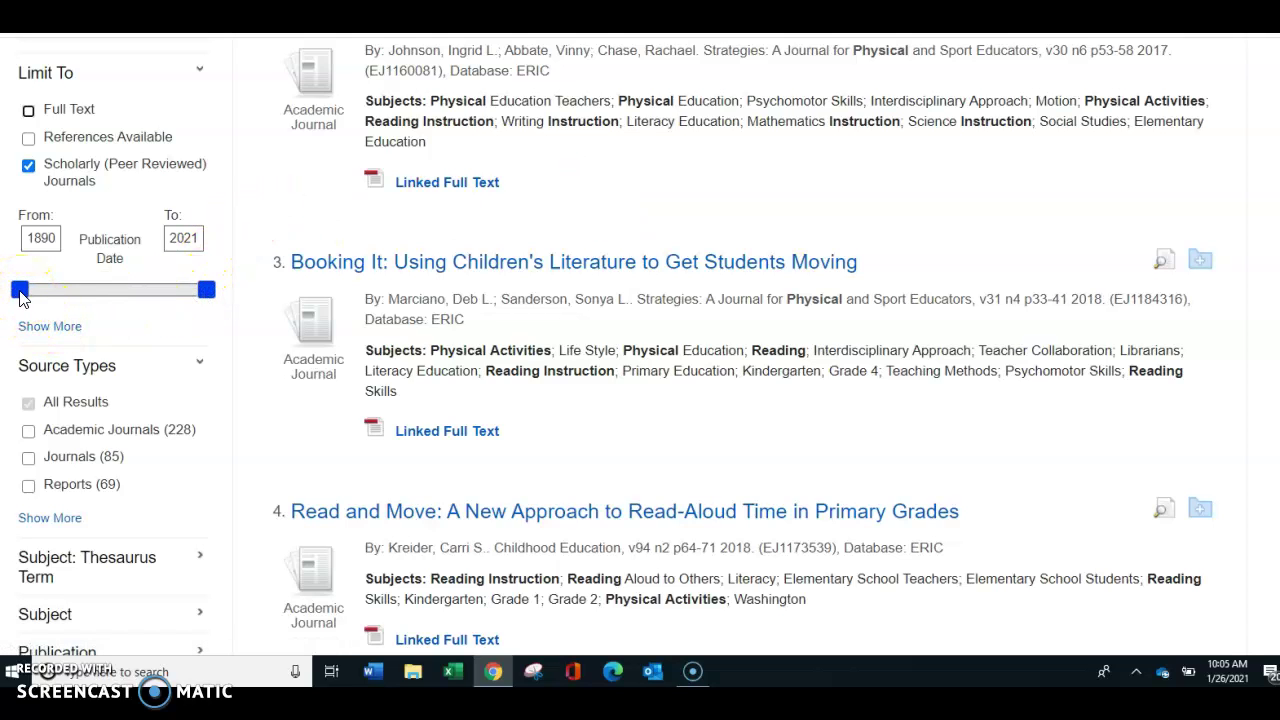
drag(22, 293, 177, 303)
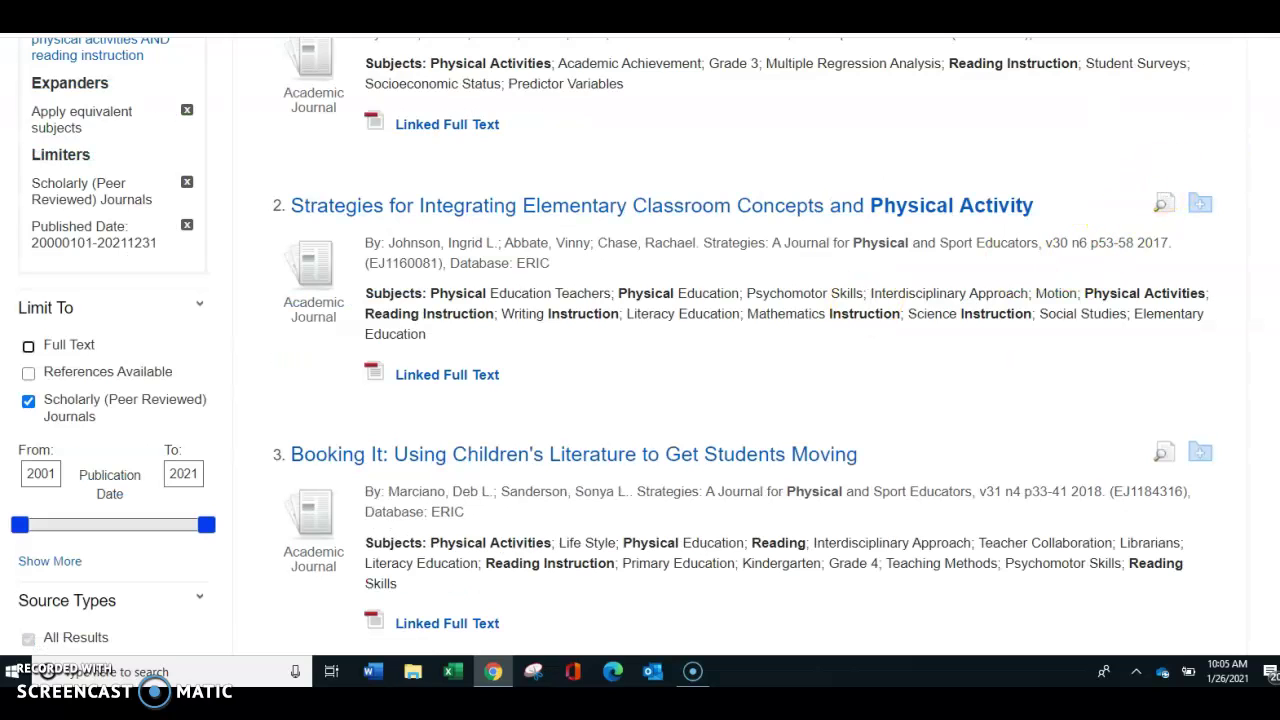
Open the first result, on school-based physical activity and third-grade reading, and review its detailed record and abstract.
scroll(640, 350, up, 3)
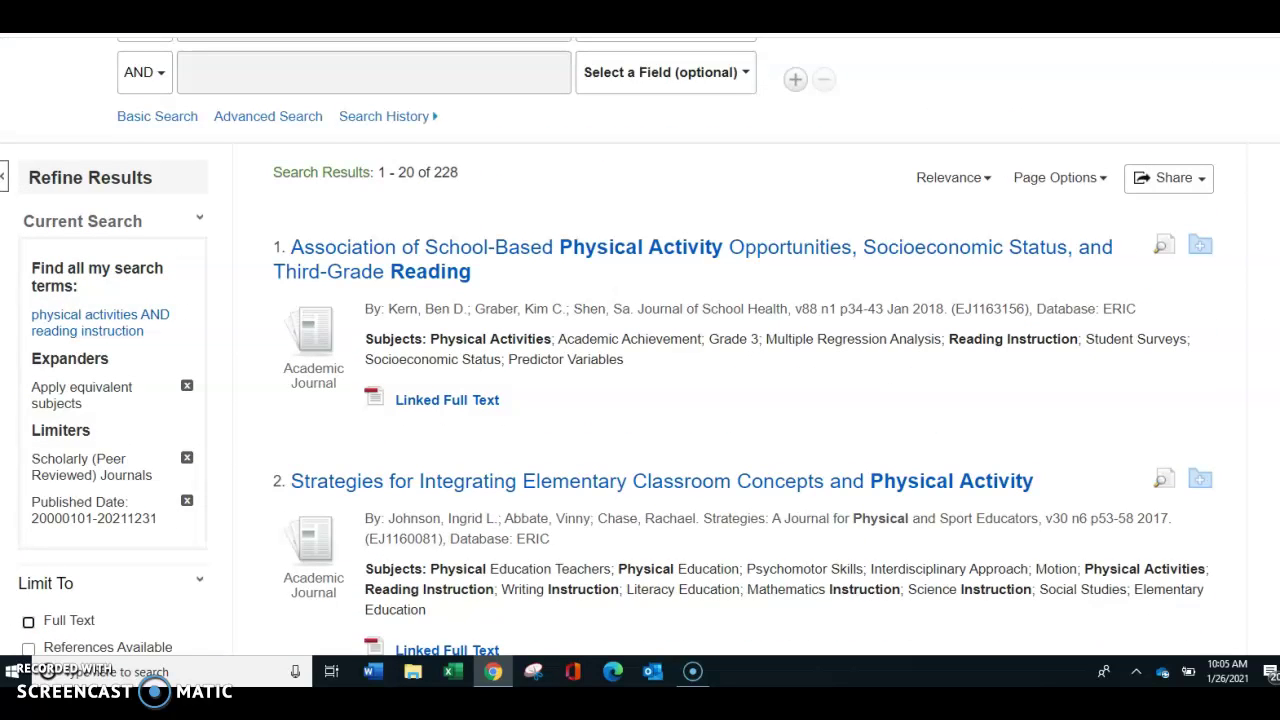
scroll(640, 347, down, 1)
scroll(640, 346, down, 1)
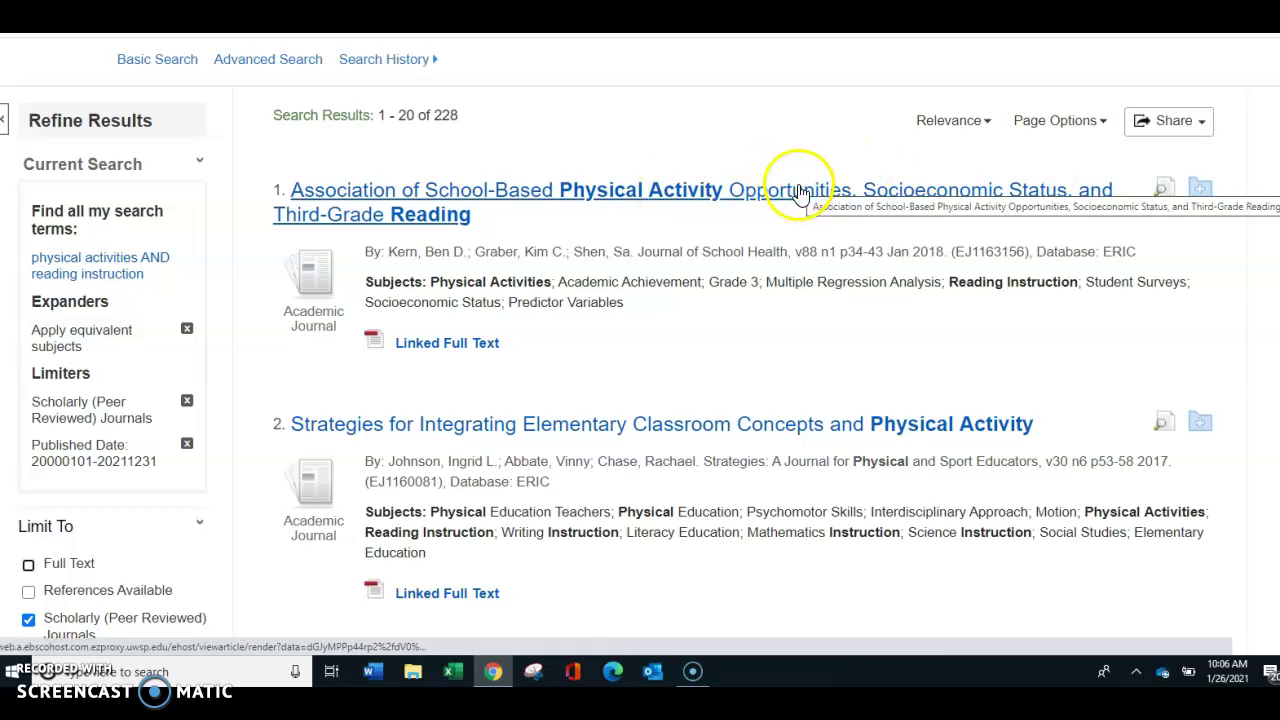
click(577, 197)
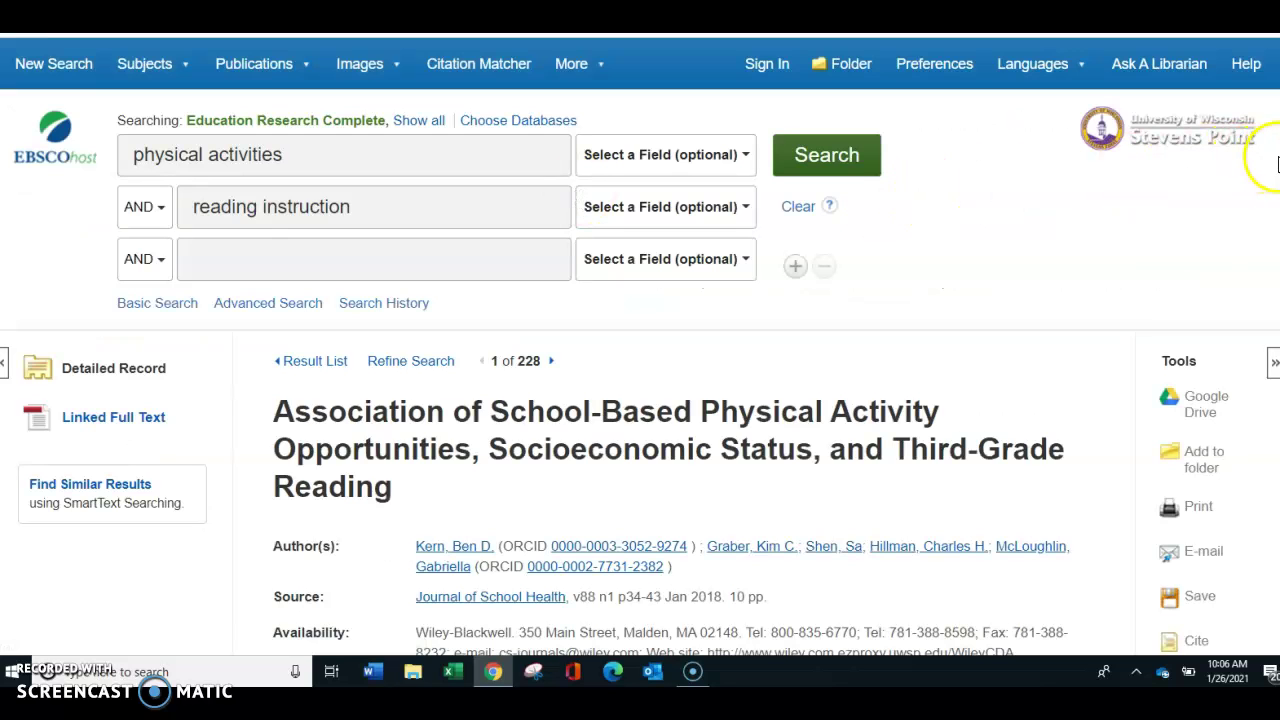
scroll(245, 248, down, 2)
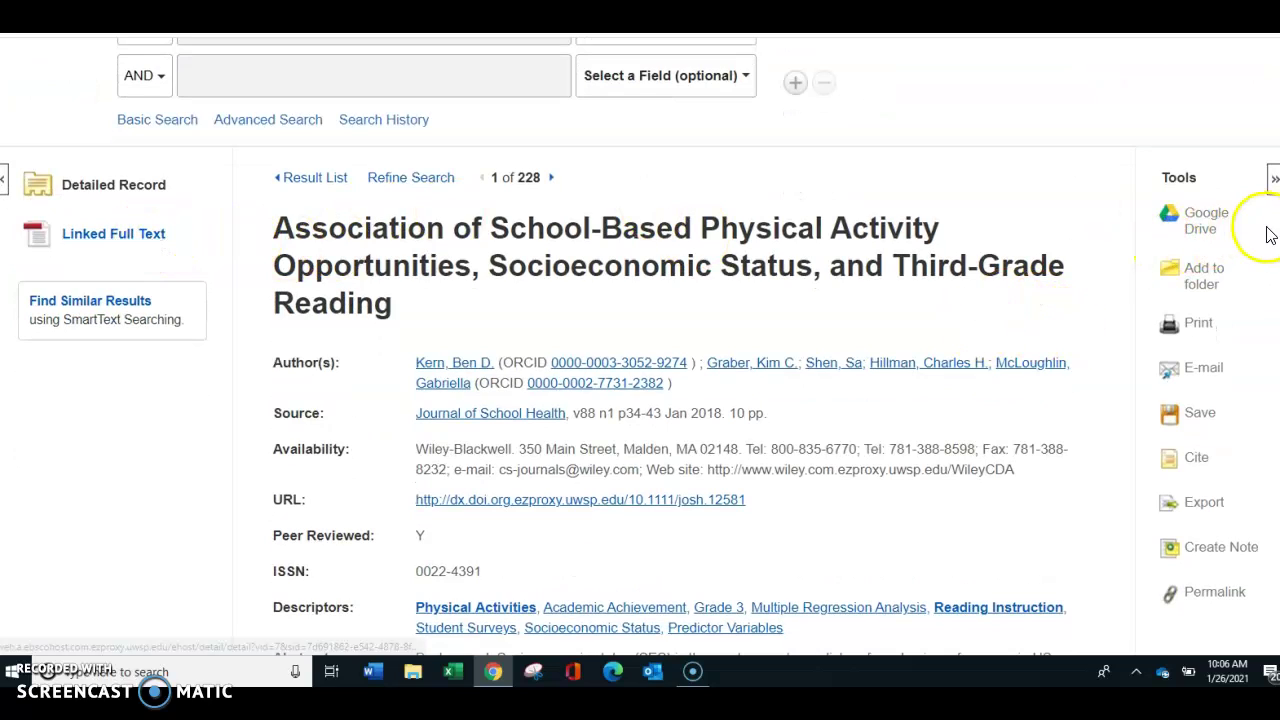
scroll(1234, 223, down, 1)
scroll(640, 346, down, 3)
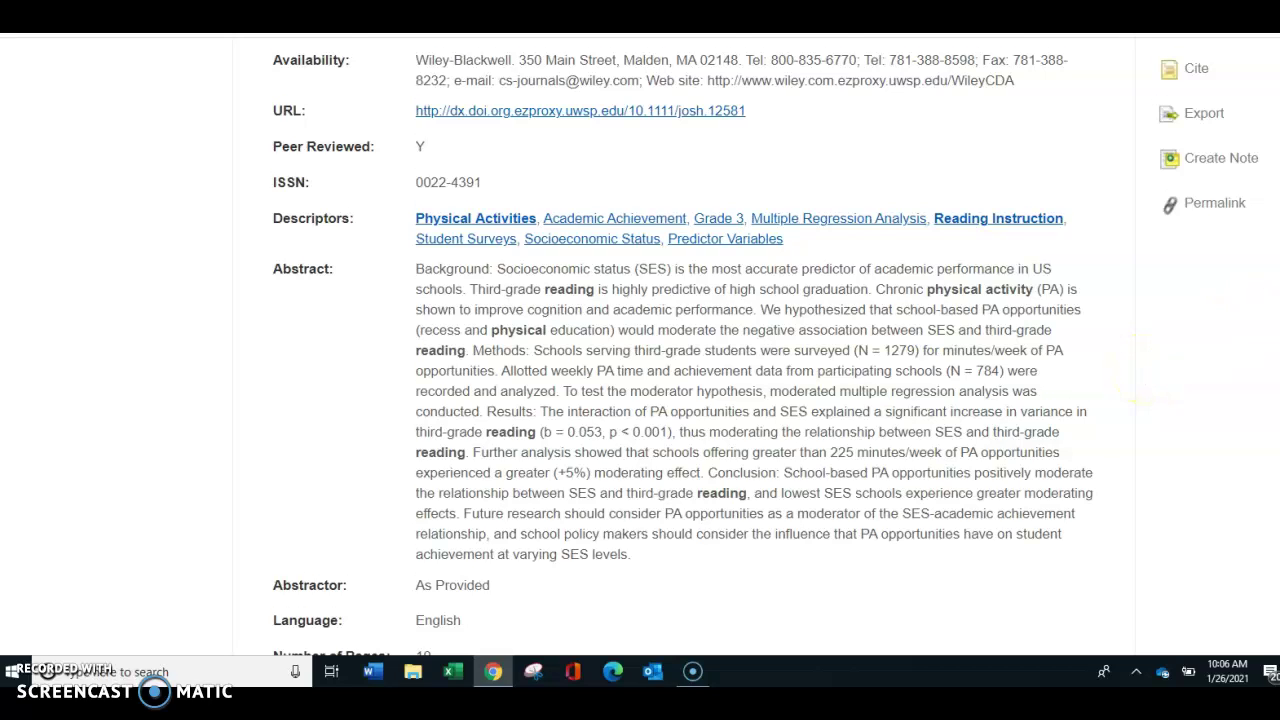
scroll(680, 350, down, 1)
scroll(680, 350, up, 6)
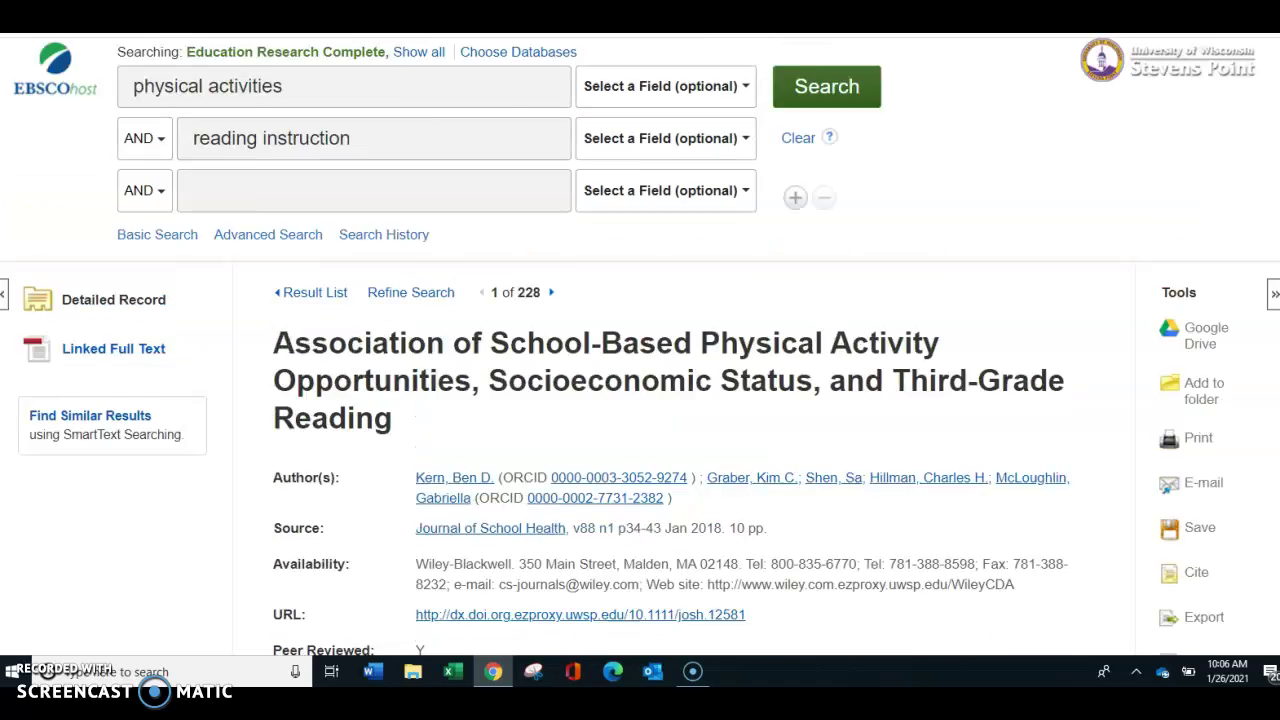
scroll(640, 350, up, 1)
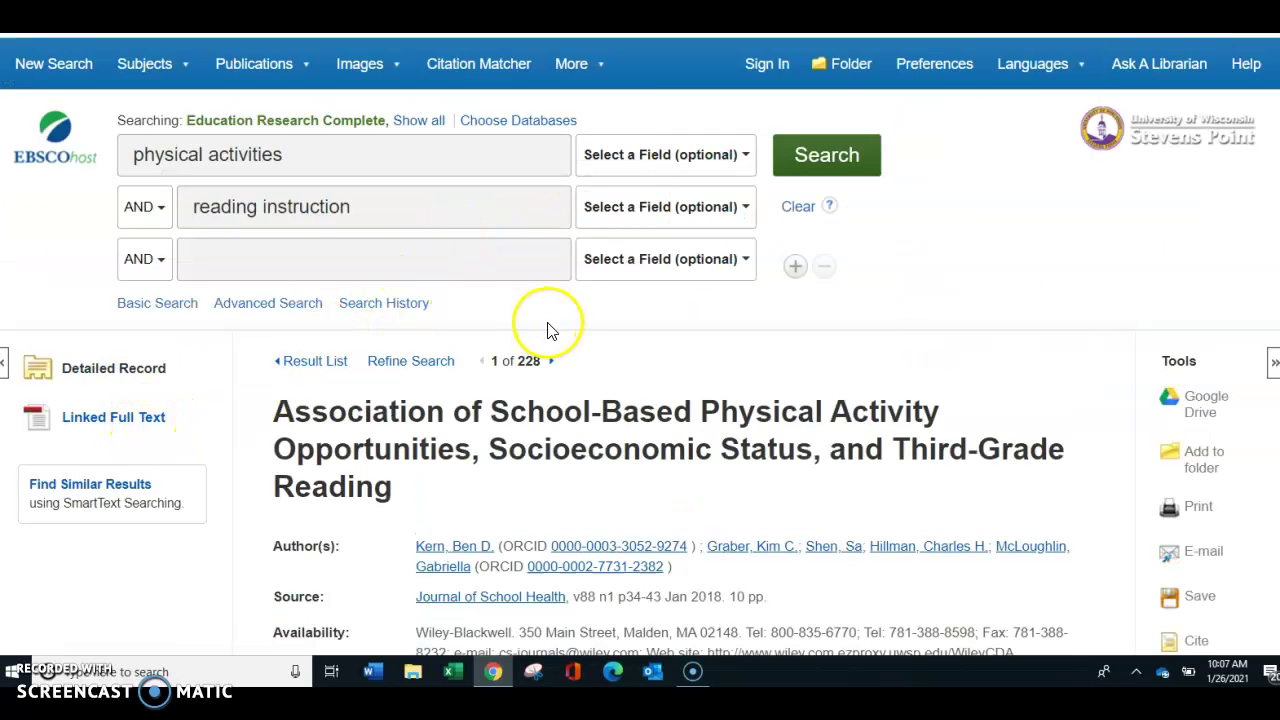
Return to the result list and examine the further articles for subjects, source databases and full-text availability.
click(314, 367)
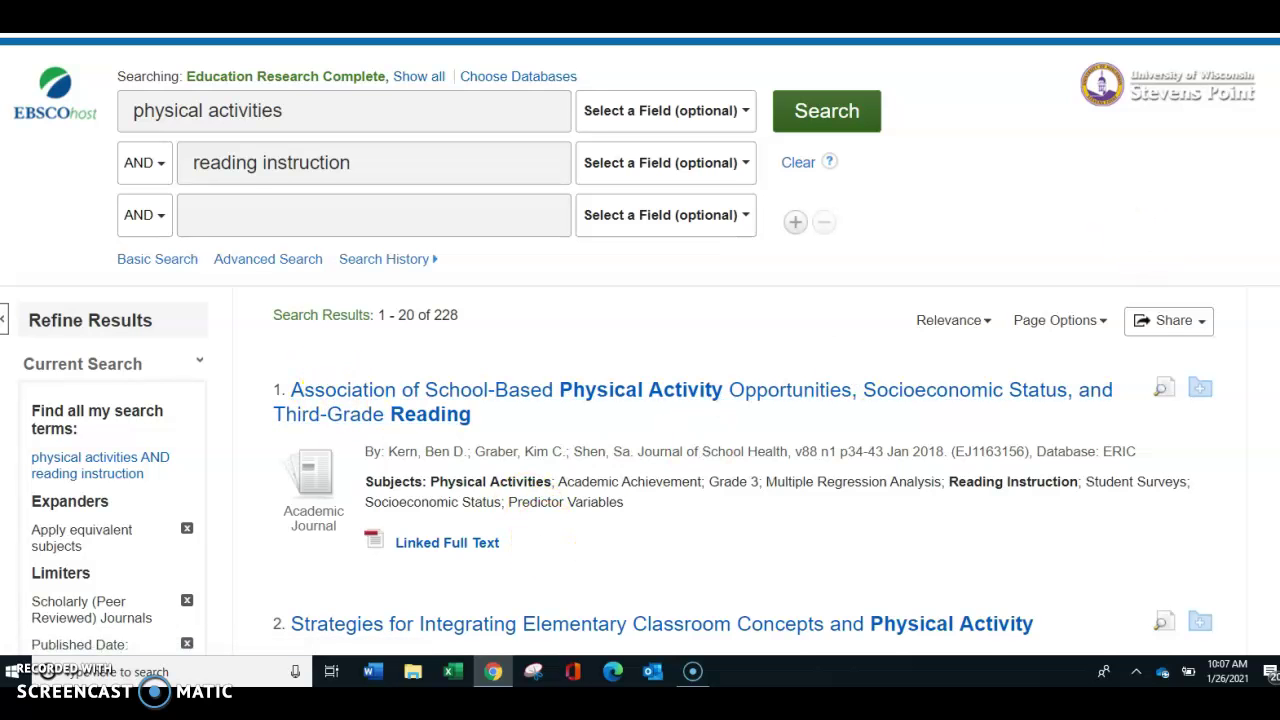
scroll(640, 346, down, 4)
scroll(640, 346, down, 3)
scroll(640, 346, down, 3)
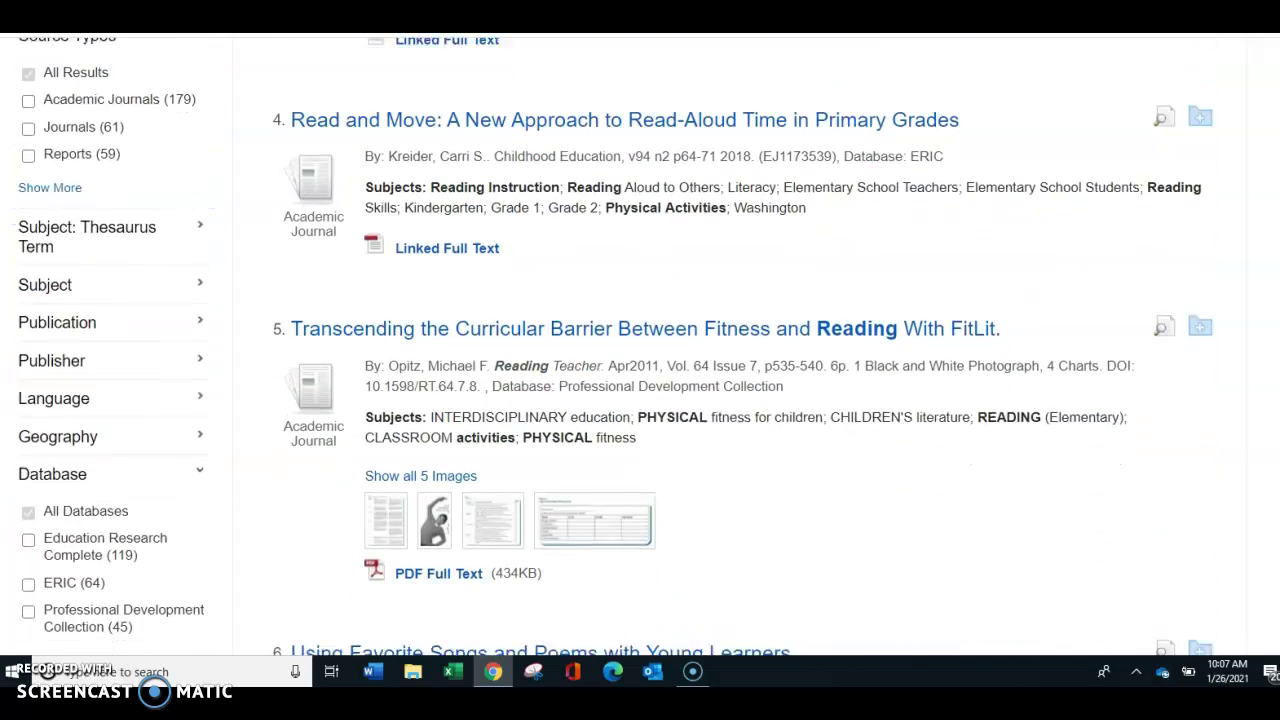
scroll(640, 346, down, 1)
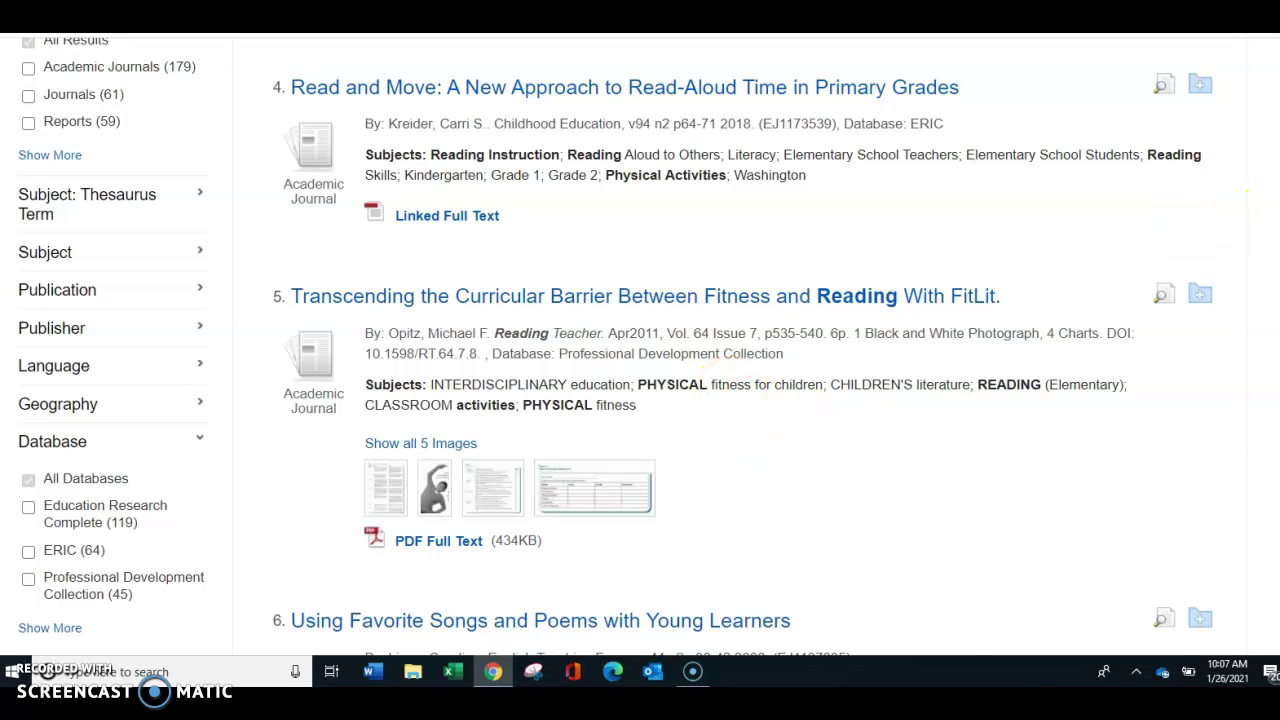
scroll(640, 350, down, 3)
scroll(966, 268, down, 3)
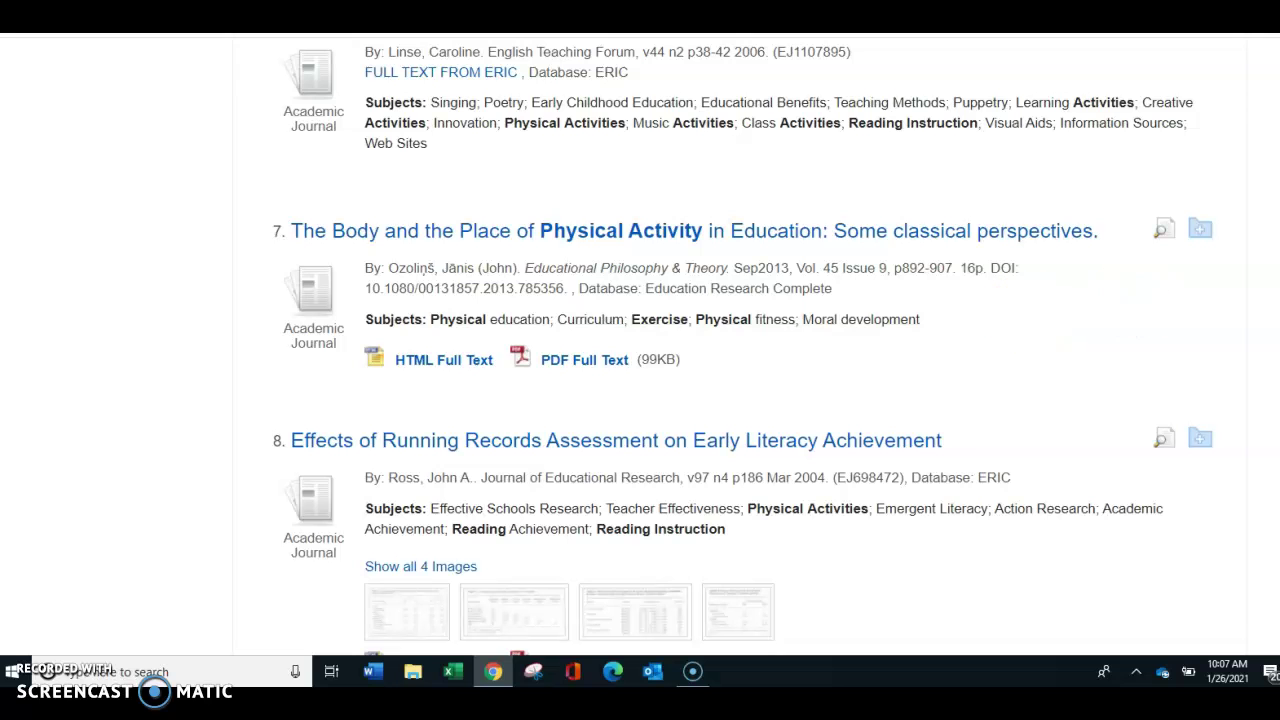
scroll(743, 347, down, 3)
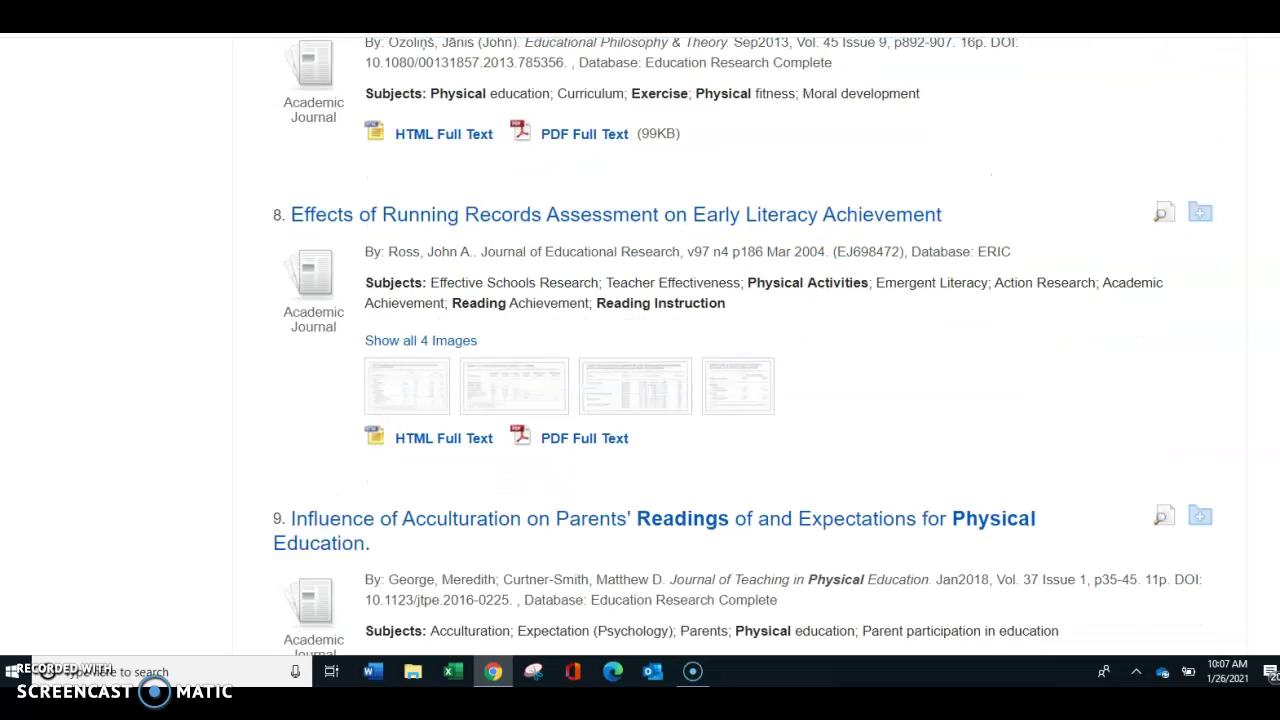
scroll(743, 347, down, 2)
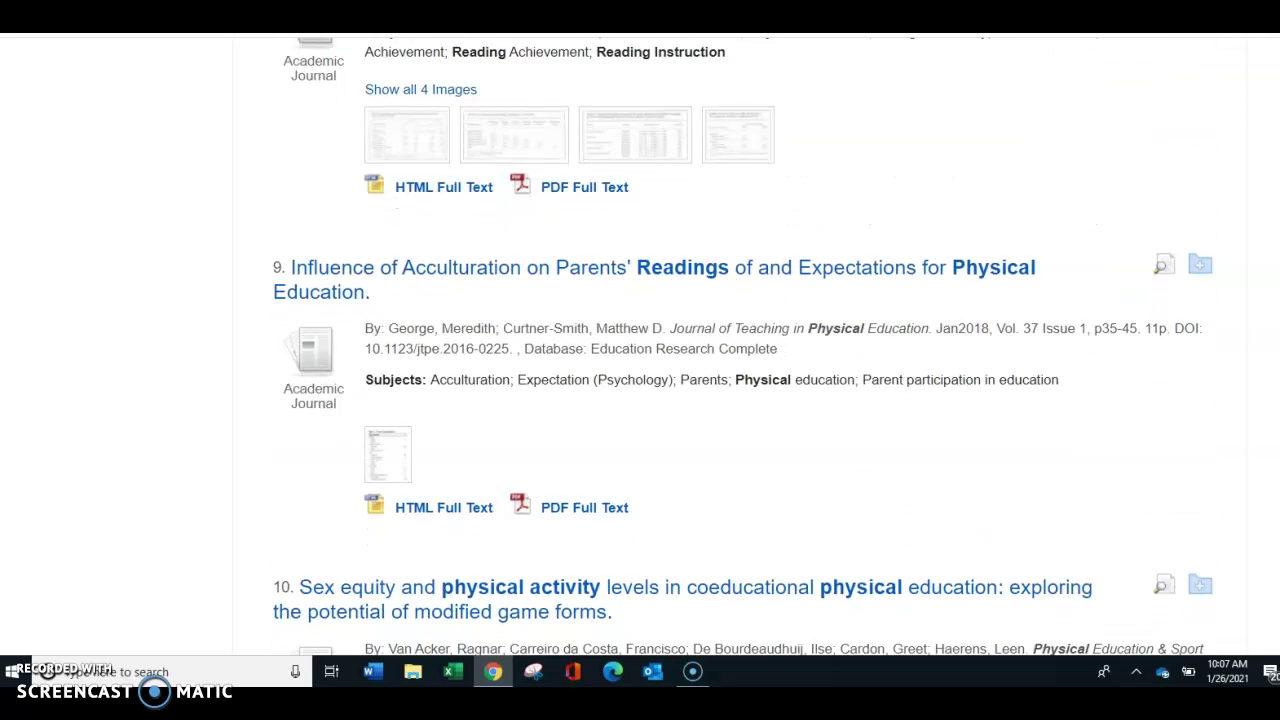
scroll(743, 347, down, 1)
scroll(743, 347, down, 4)
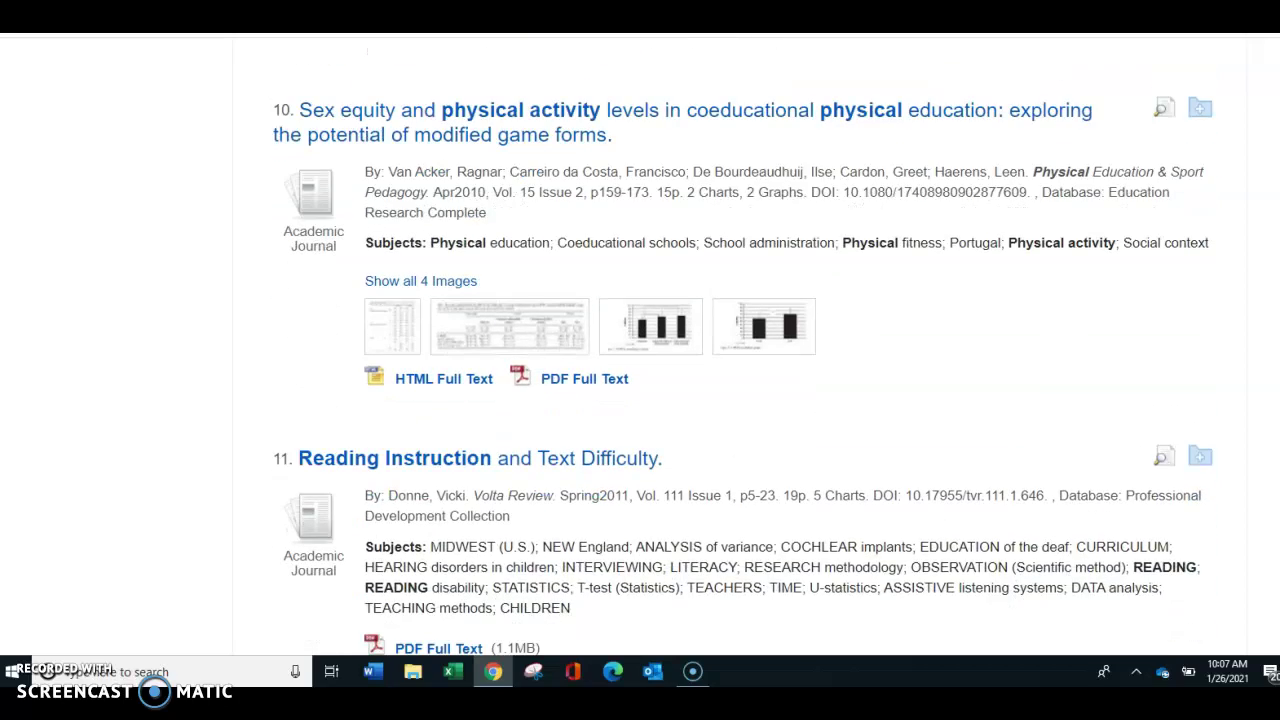
scroll(743, 347, down, 3)
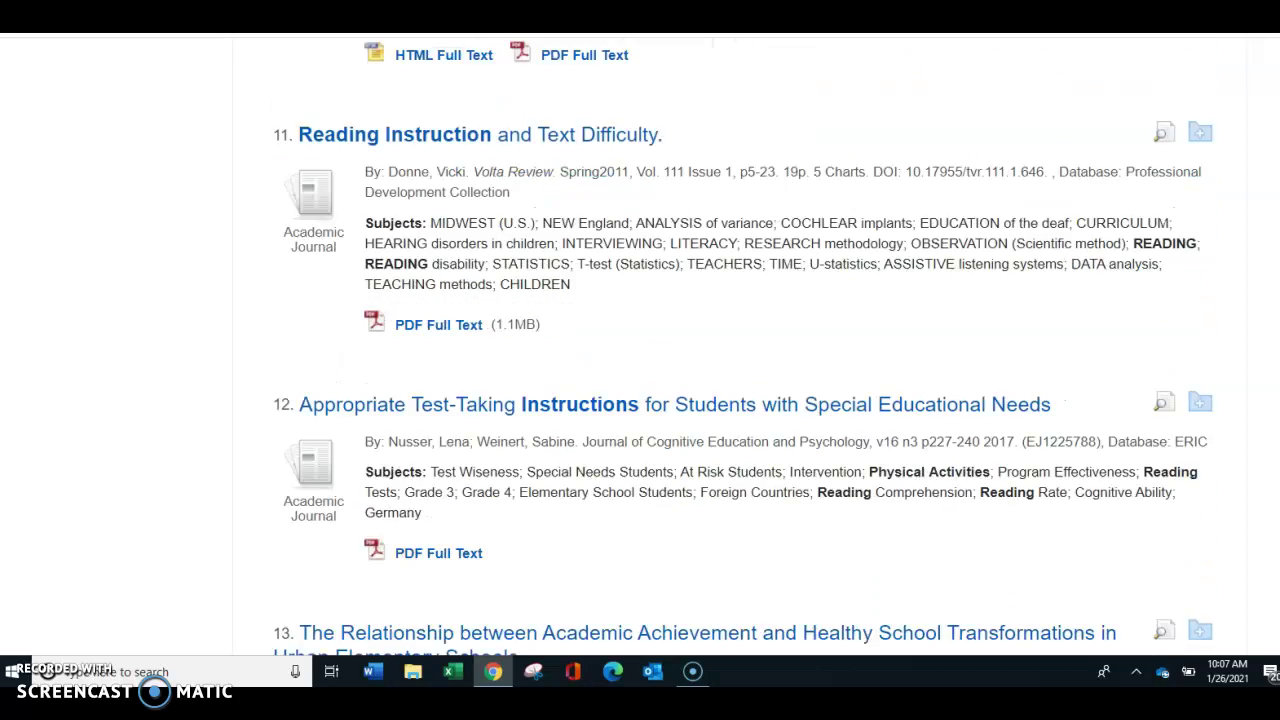
scroll(1157, 436, down, 3)
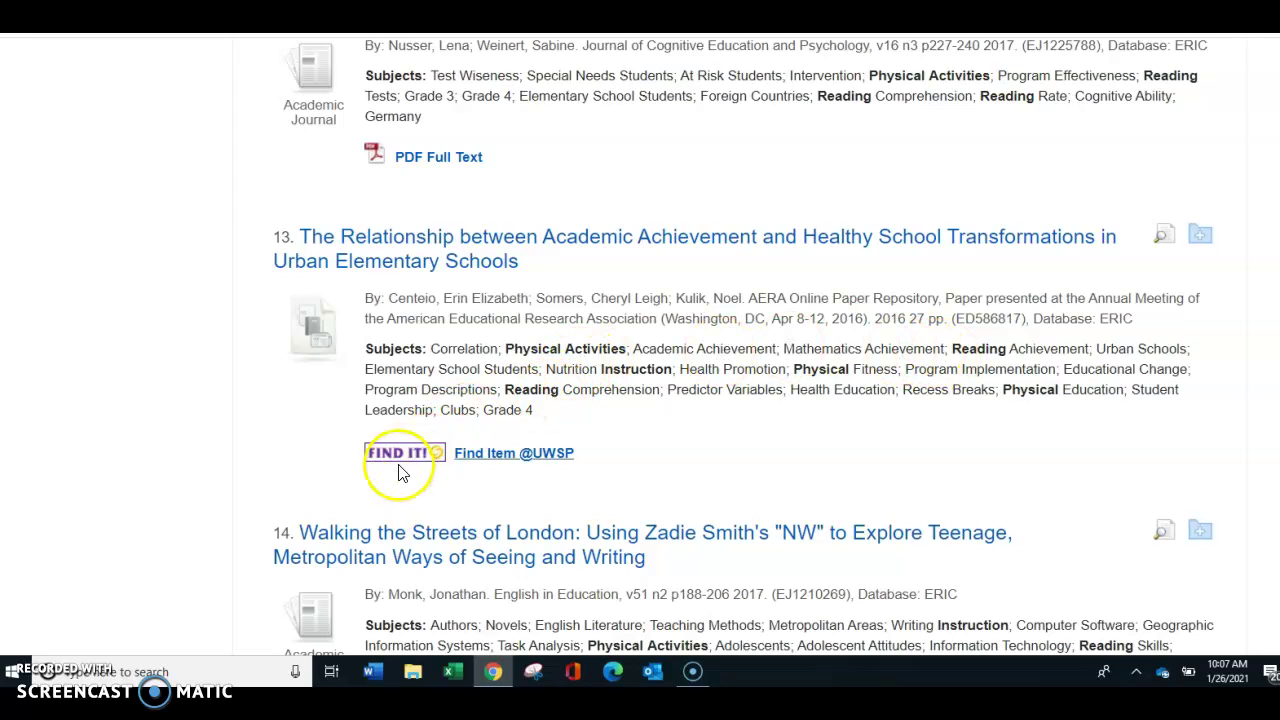
click(495, 462)
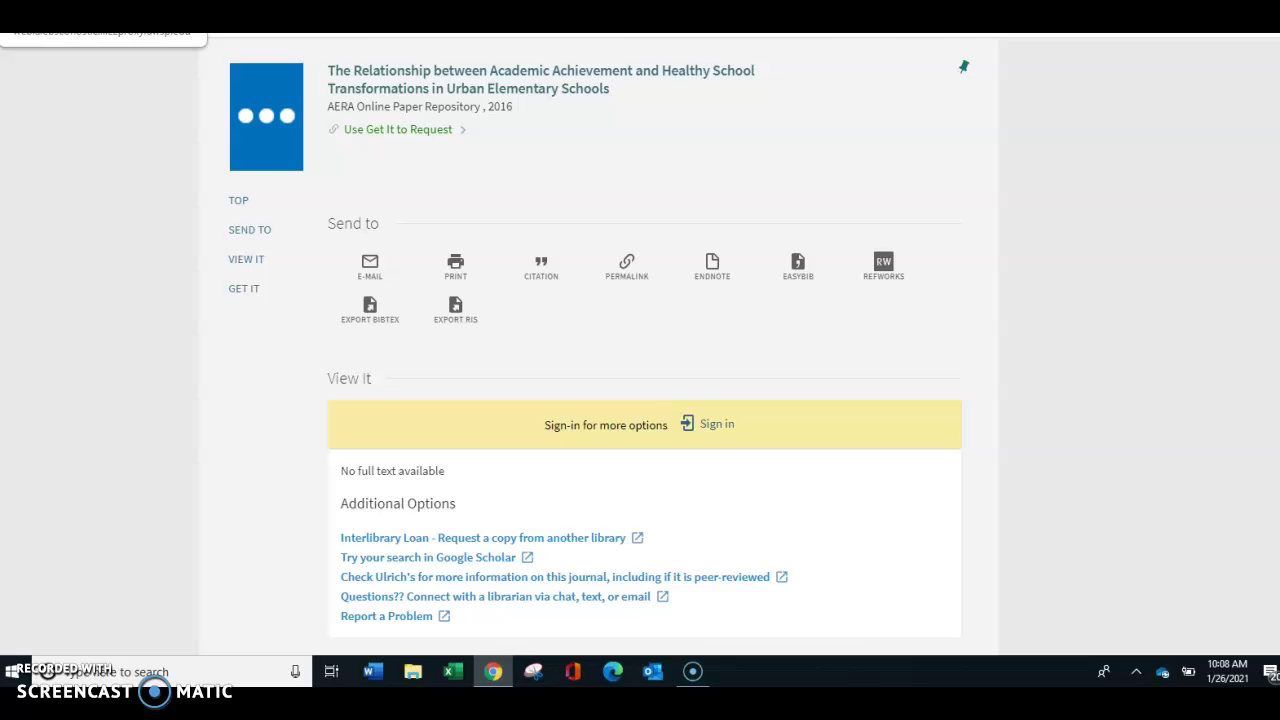
key(ctrl+w)
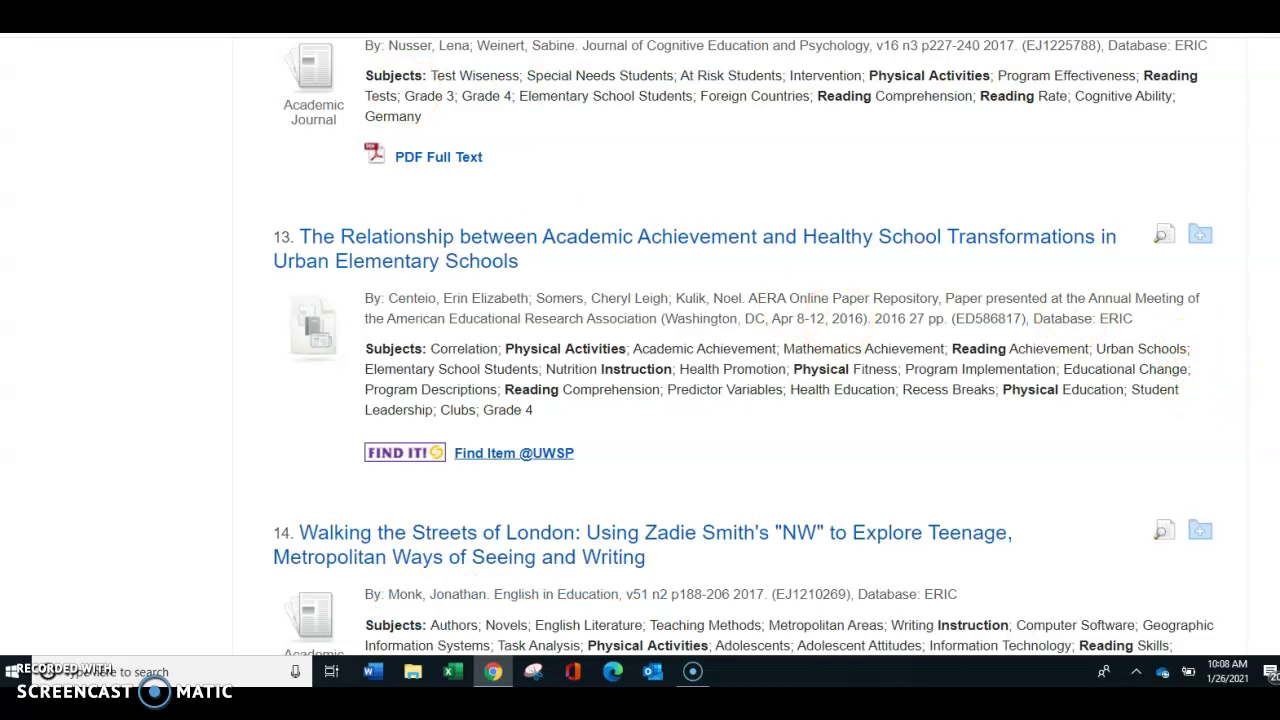
Open the detailed record of the seventh result, "The Body and the Place of Physical Activity in Education: Some classical perspectives.".
scroll(1273, 424, up, 2)
scroll(1273, 424, up, 3)
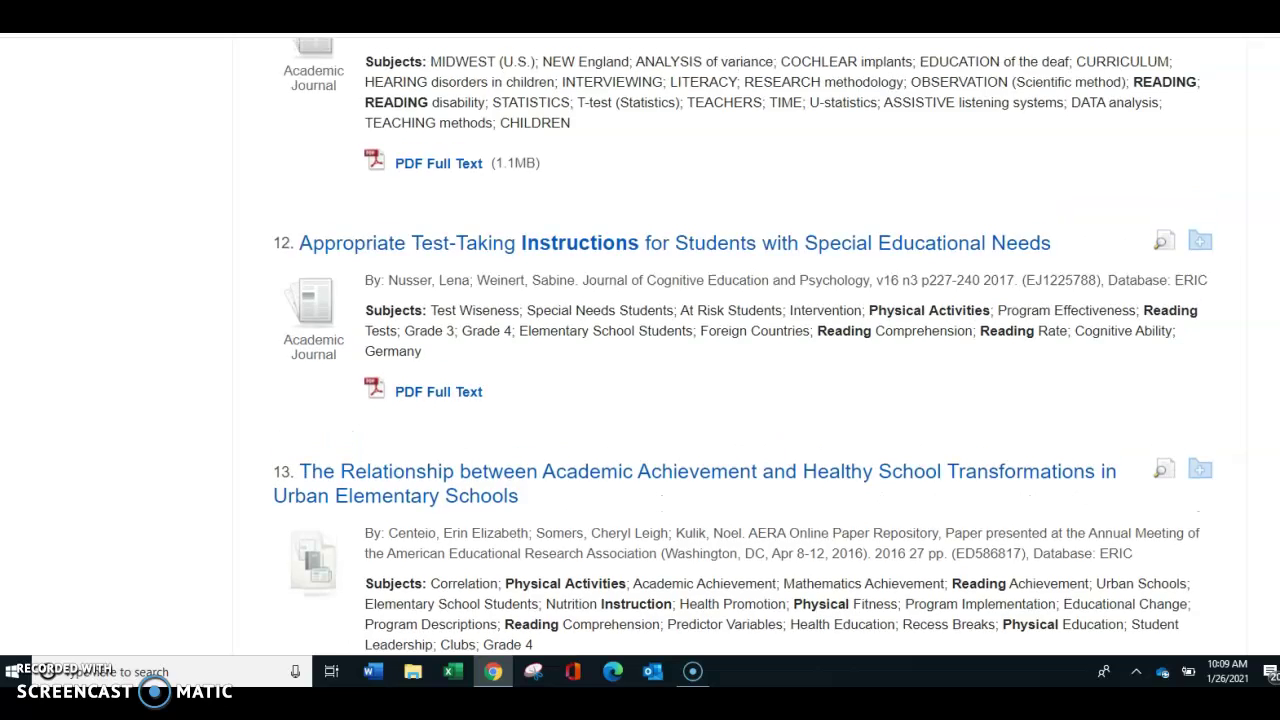
scroll(1275, 312, up, 6)
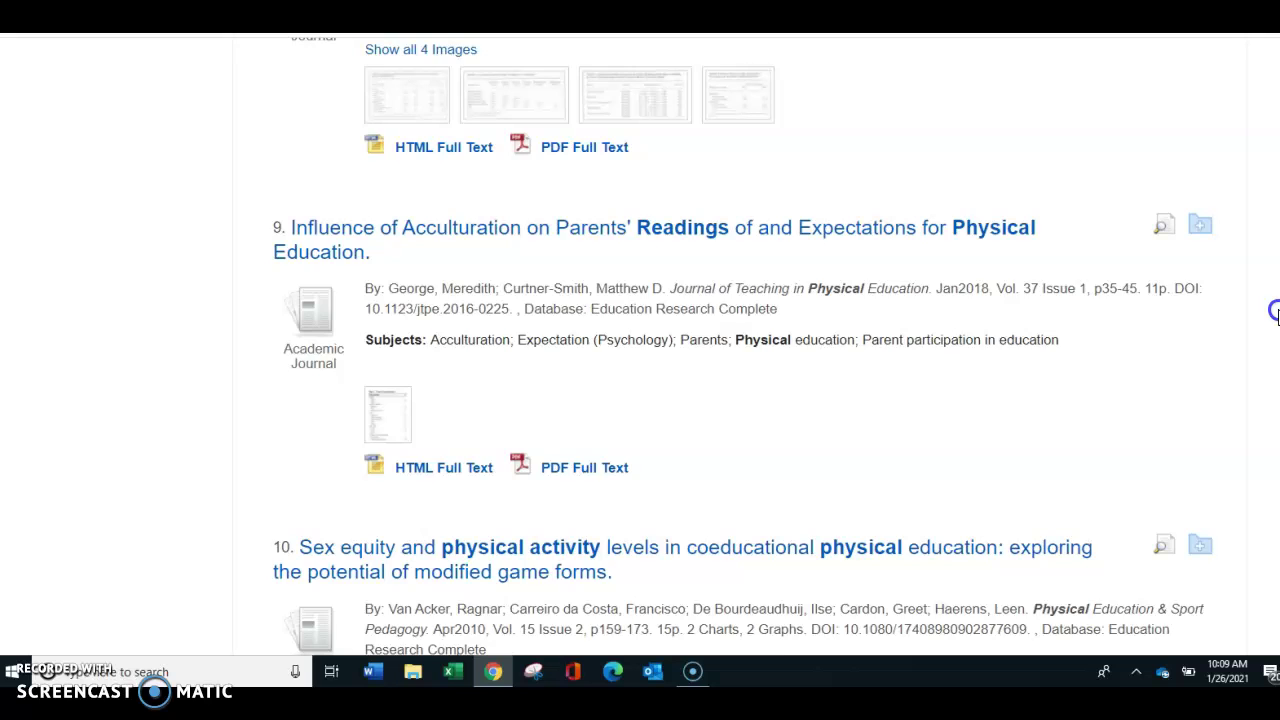
scroll(1275, 312, up, 3)
scroll(1274, 278, up, 2)
click(942, 237)
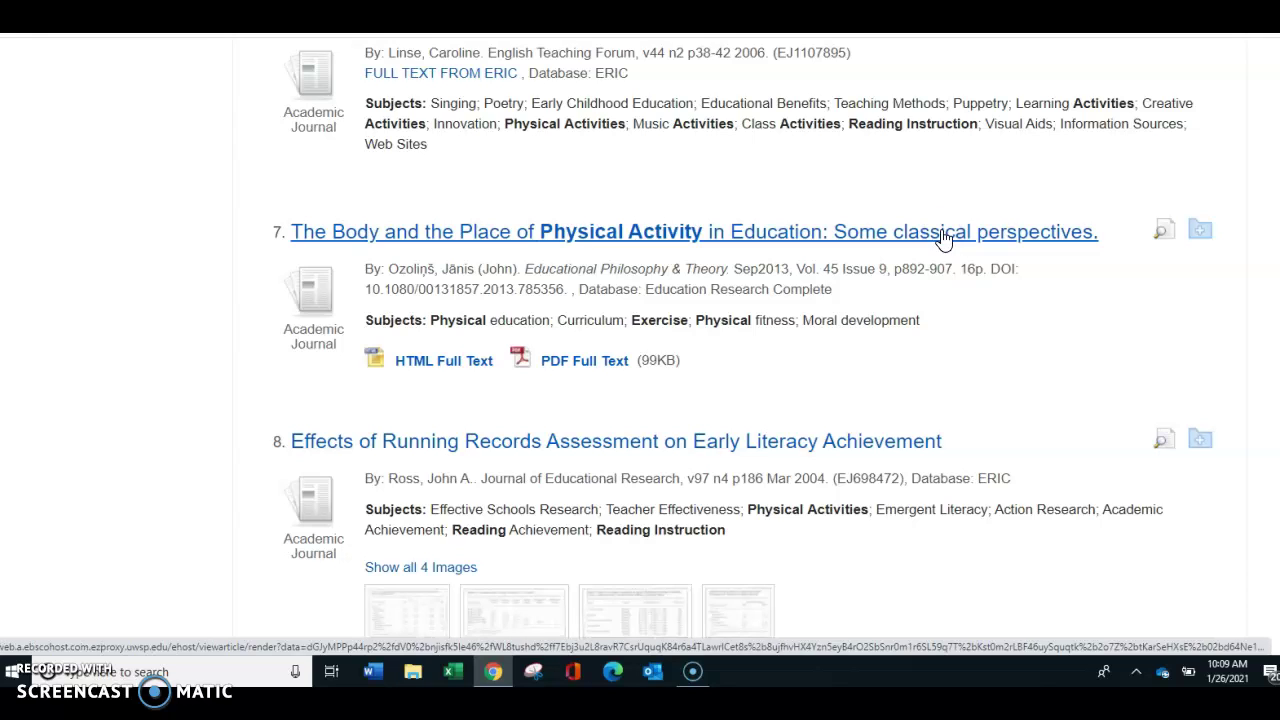
click(1226, 214)
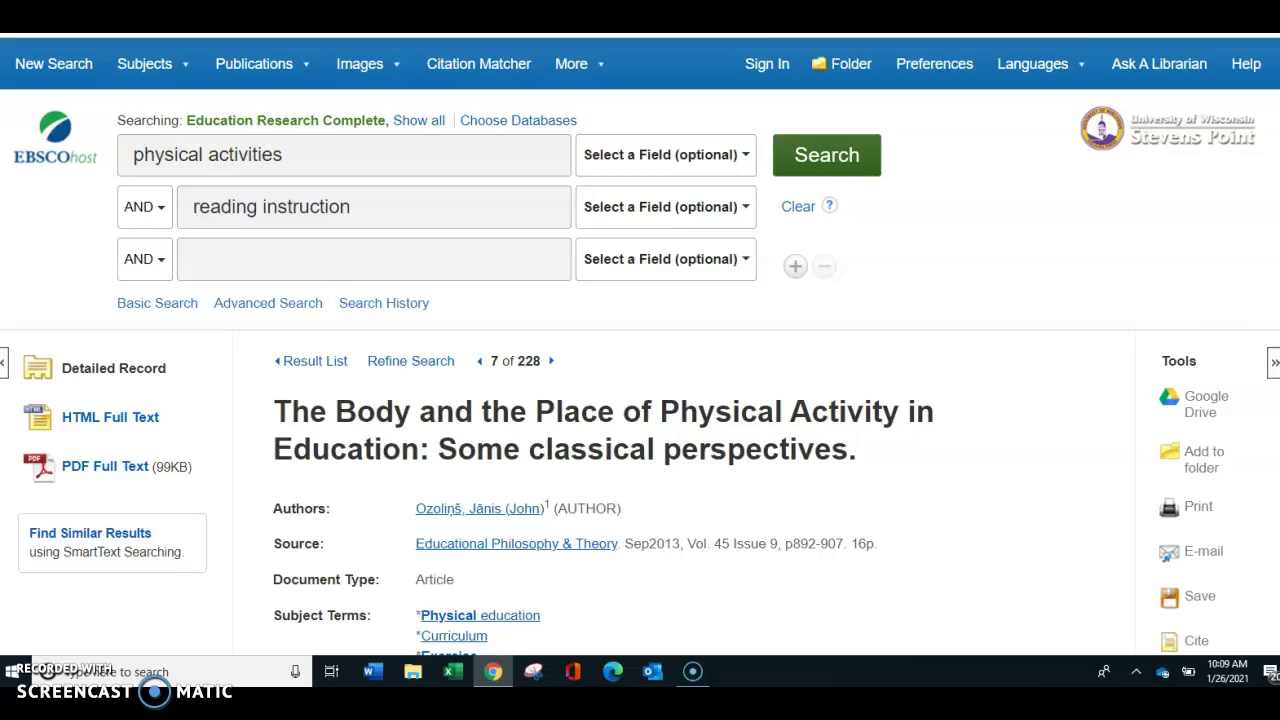
Examine the tools offered for the article, such as Add to folder, E-mail, Save, Cite, Export and Permalink.
scroll(1191, 158, down, 2)
click(1191, 158)
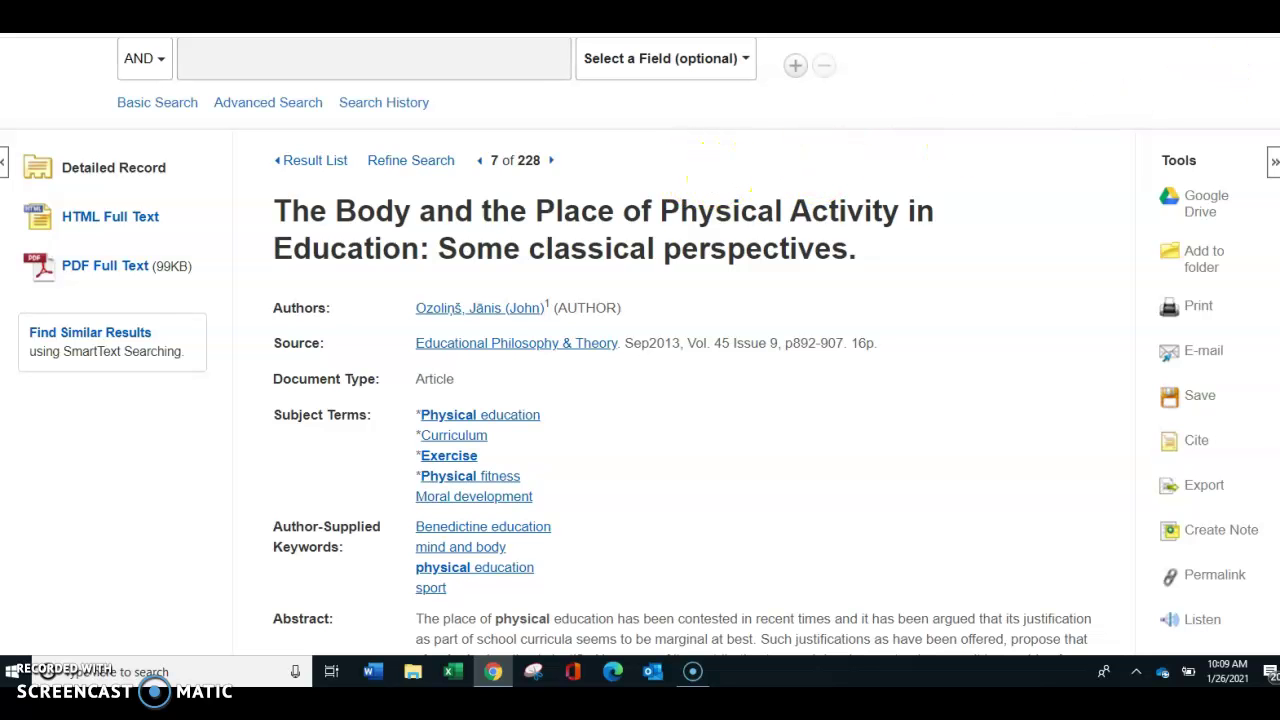
scroll(640, 340, up, 3)
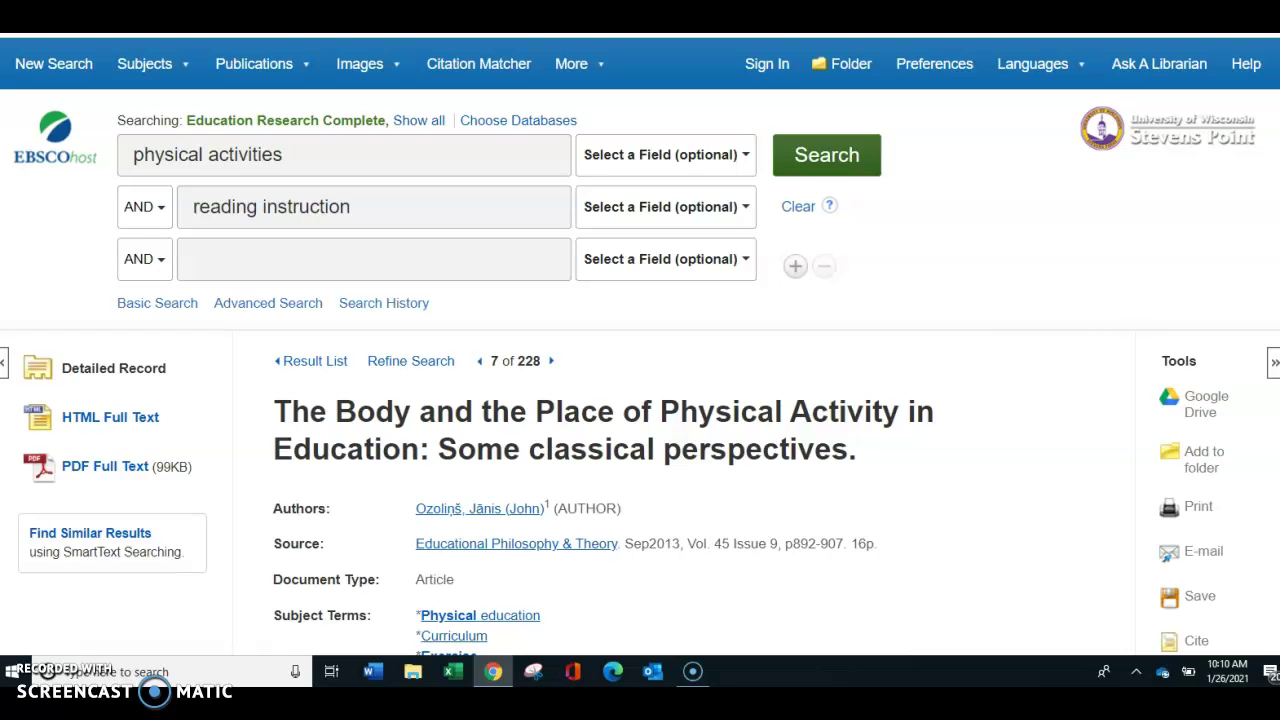
Review the article's abstract, HTML full text and reference list, and return to the start of the record.
scroll(640, 343, down, 9)
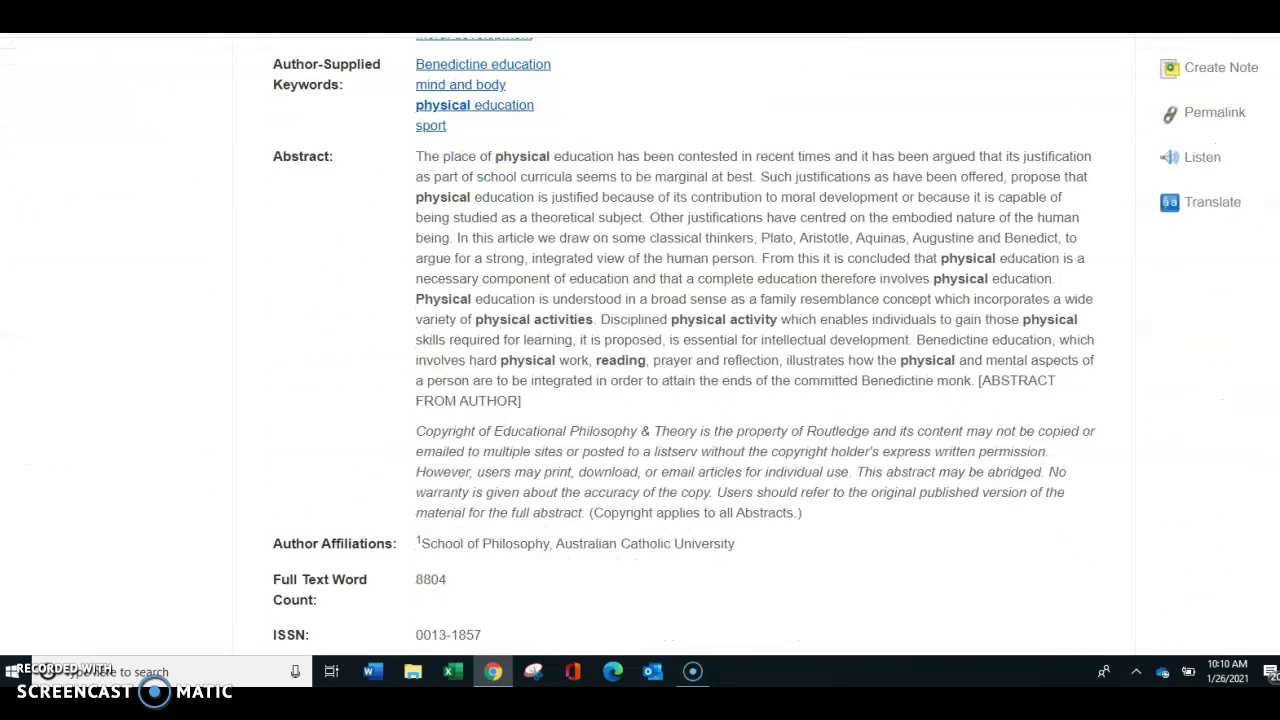
scroll(262, 630, down, 5)
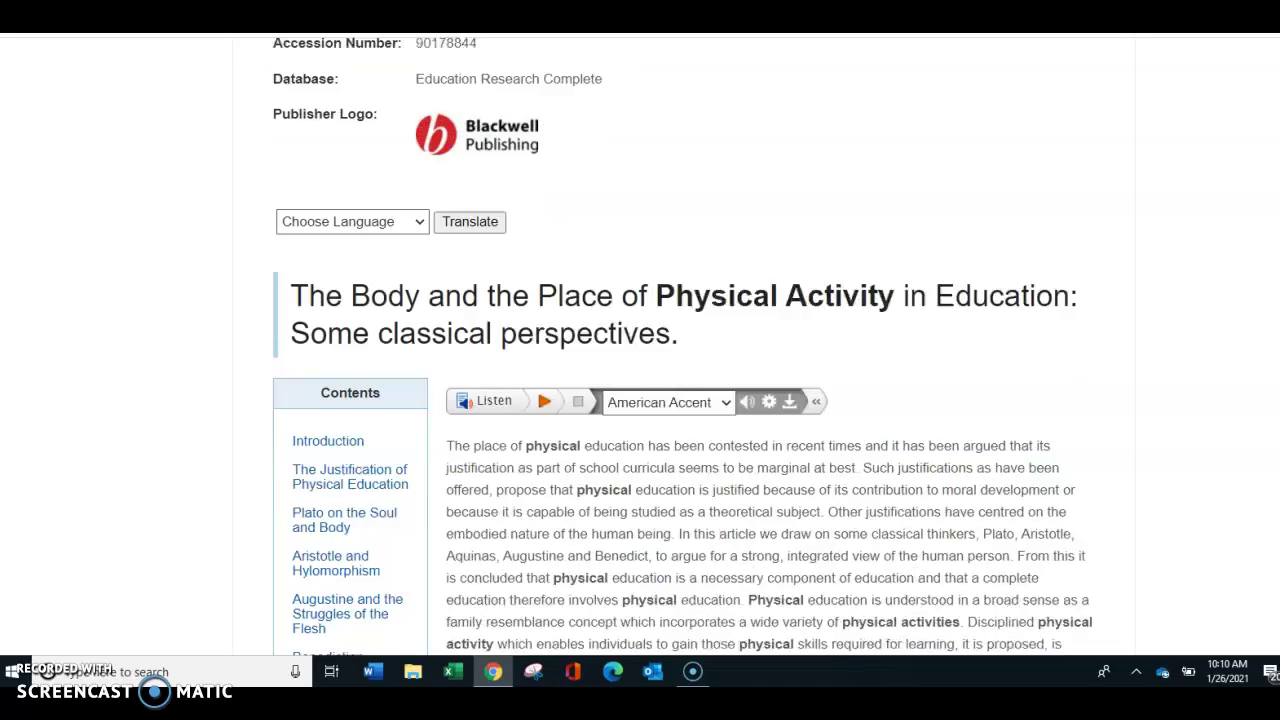
scroll(683, 343, down, 20)
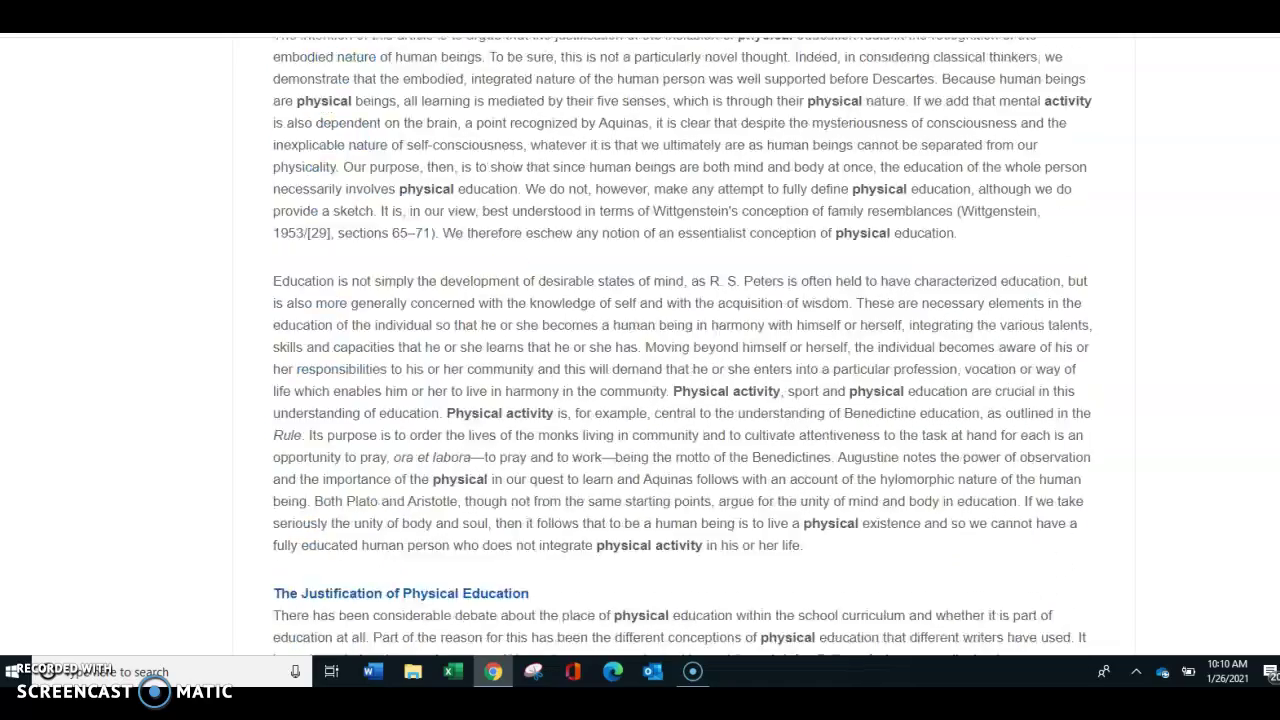
scroll(683, 343, down, 5)
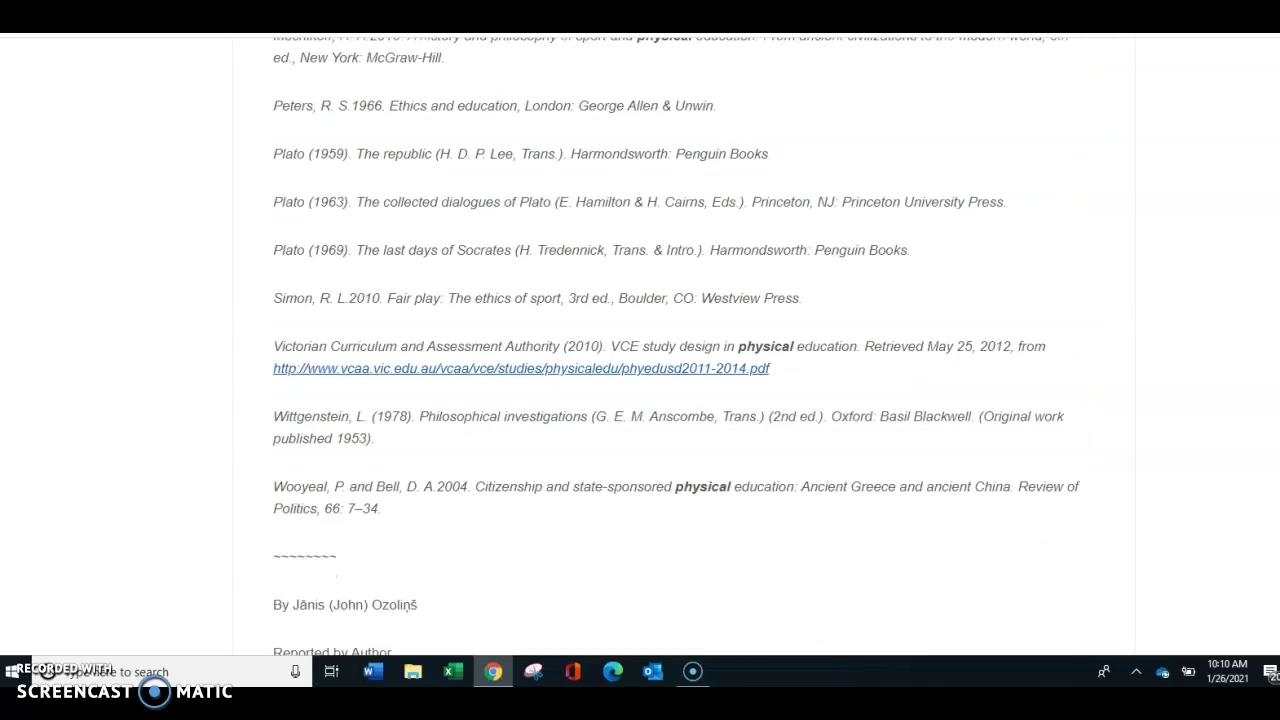
scroll(683, 343, down, 4)
scroll(683, 343, up, 9)
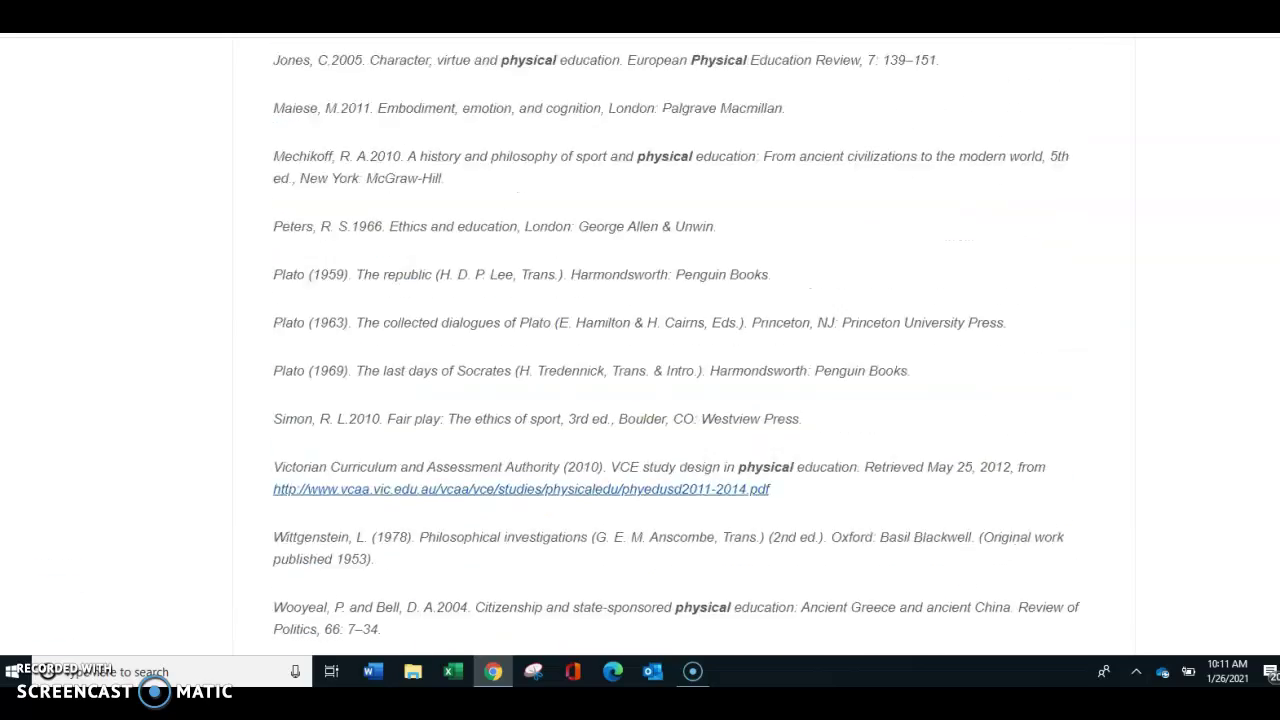
scroll(683, 343, up, 5)
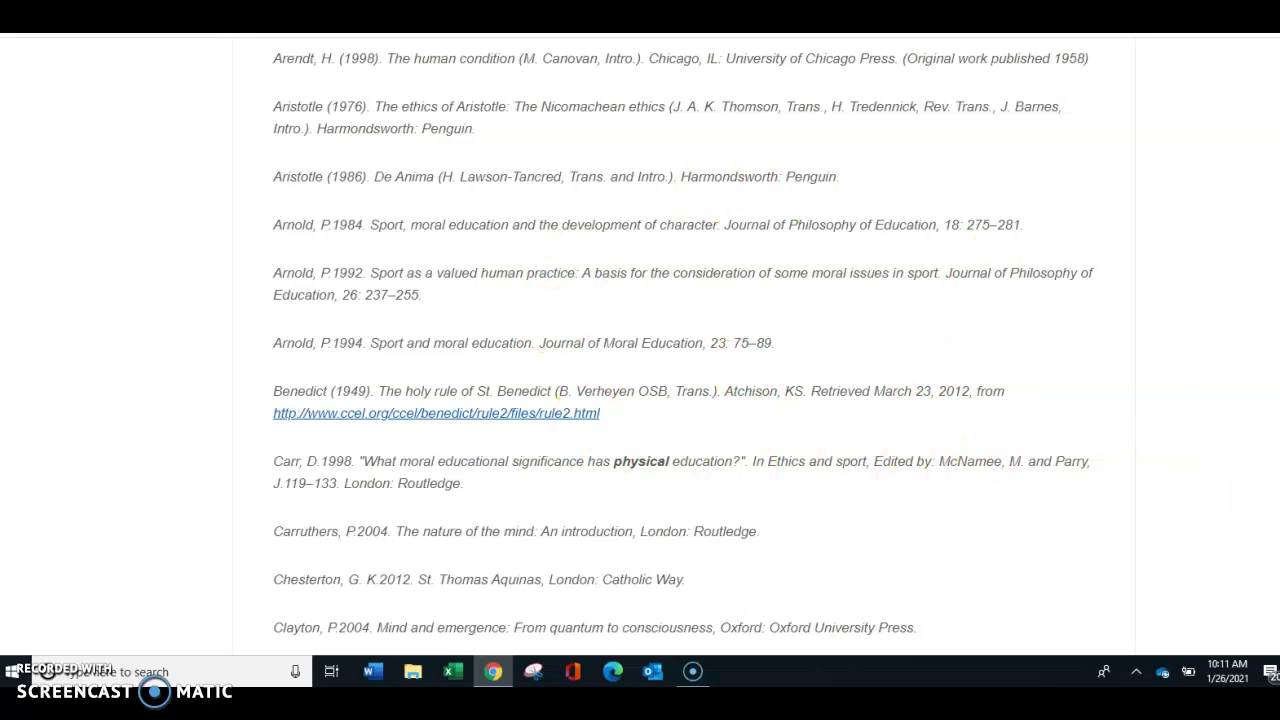
scroll(955, 161, up, 20)
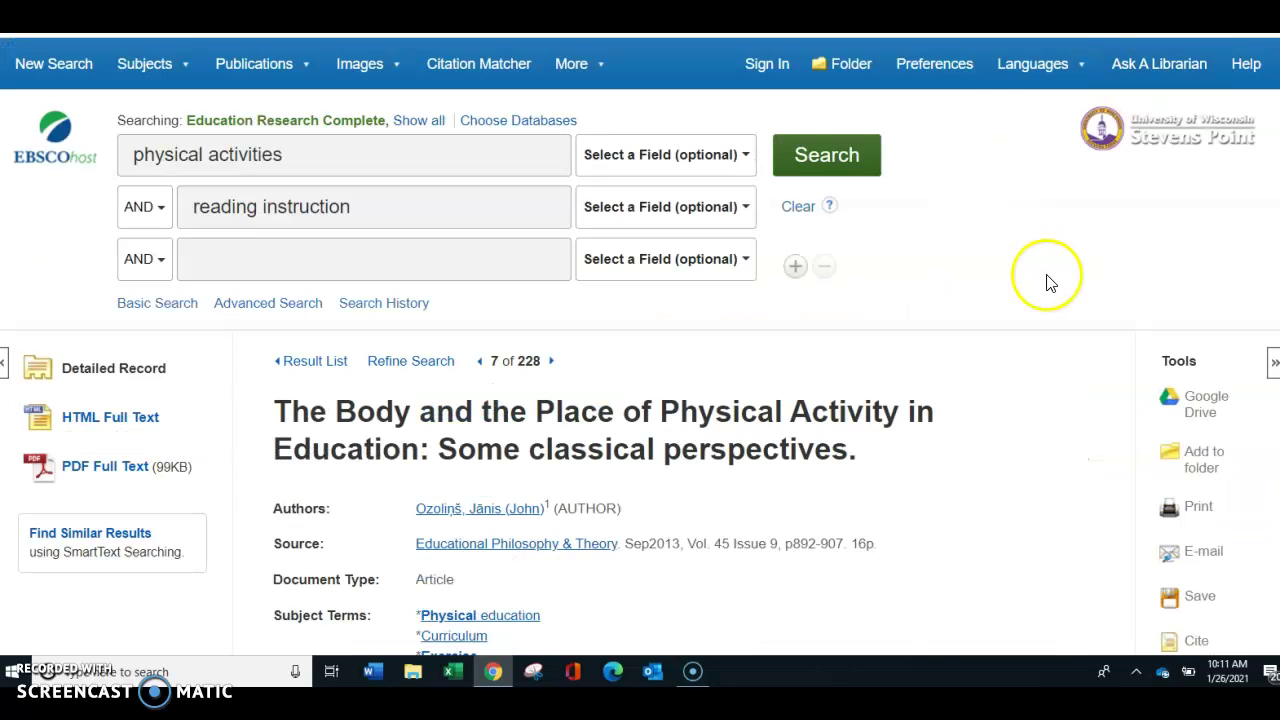